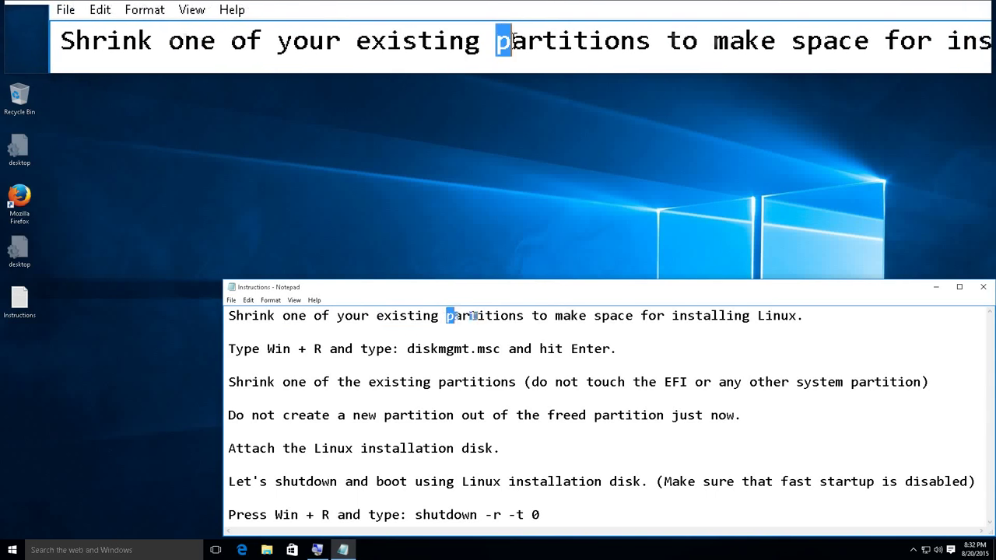
- Highlight the key phrases in the instructions: partitions, installing Linux, Win + R, diskmgmt.msc
left_click_drag(454, 316, 524, 315)
left_click_drag(670, 316, 797, 315)
left_click(812, 316)
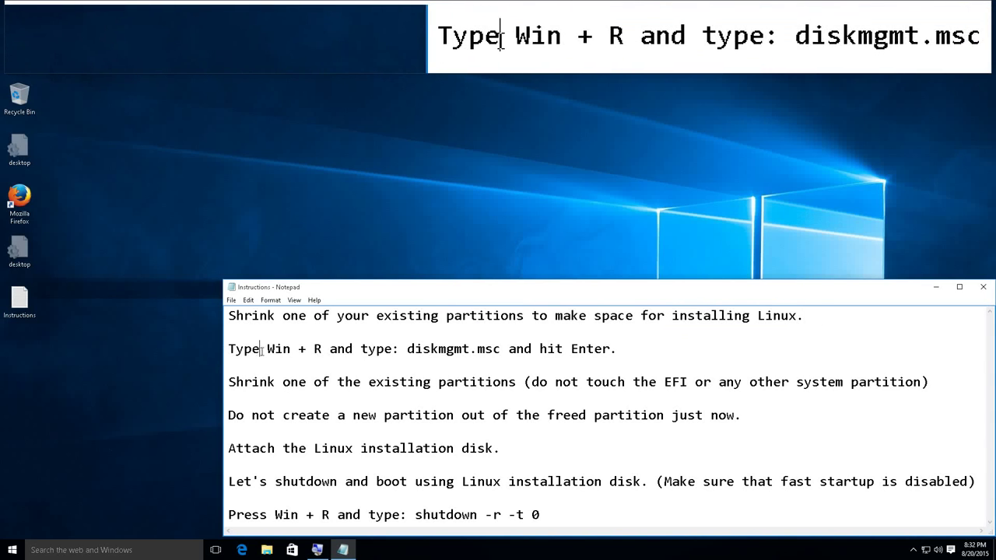
left_click_drag(262, 349, 330, 350)
left_click_drag(406, 350, 500, 349)
left_click(498, 349)
- Enter diskmgmt.msc in the Run dialog, replacing the previous entry
key("super+r")
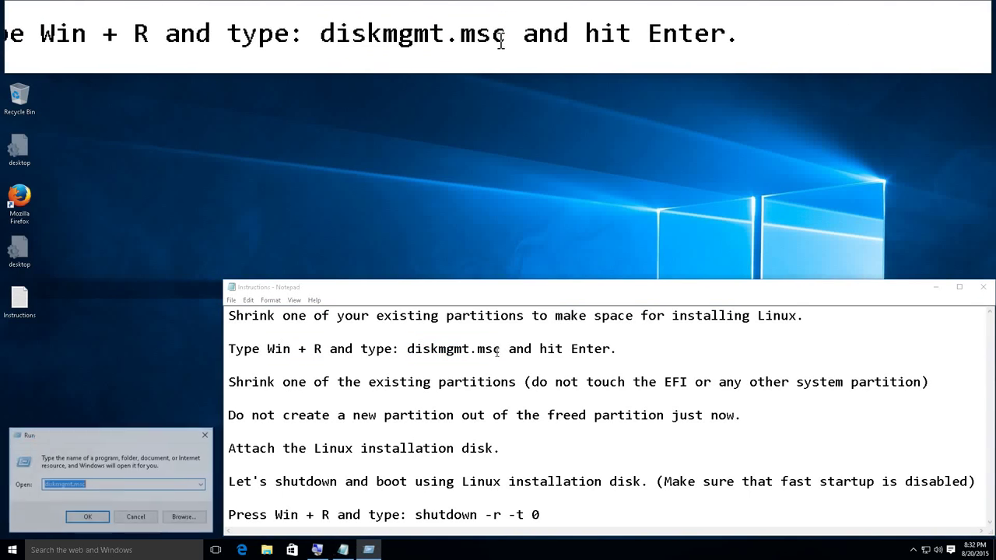
double_click(94, 485)
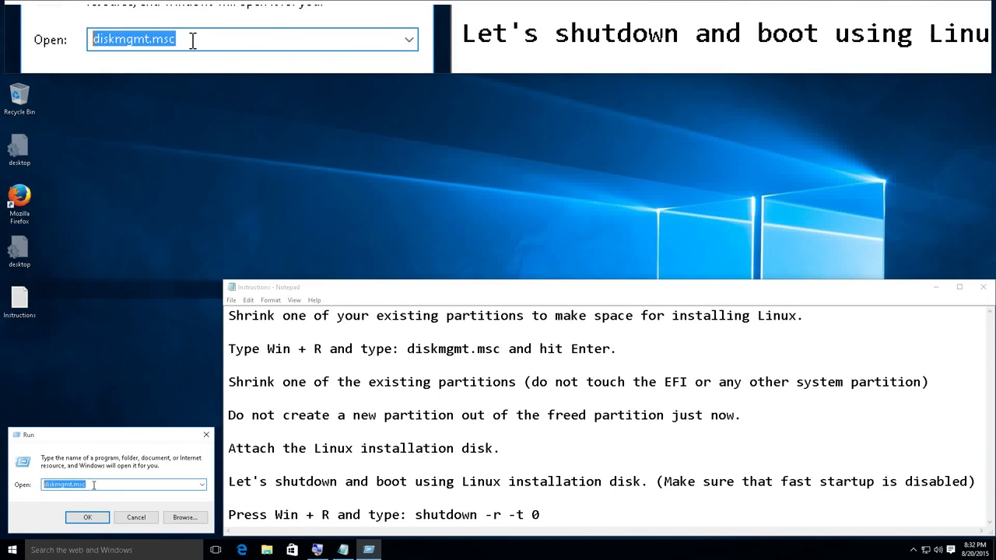
type("diskmgmt.msc")
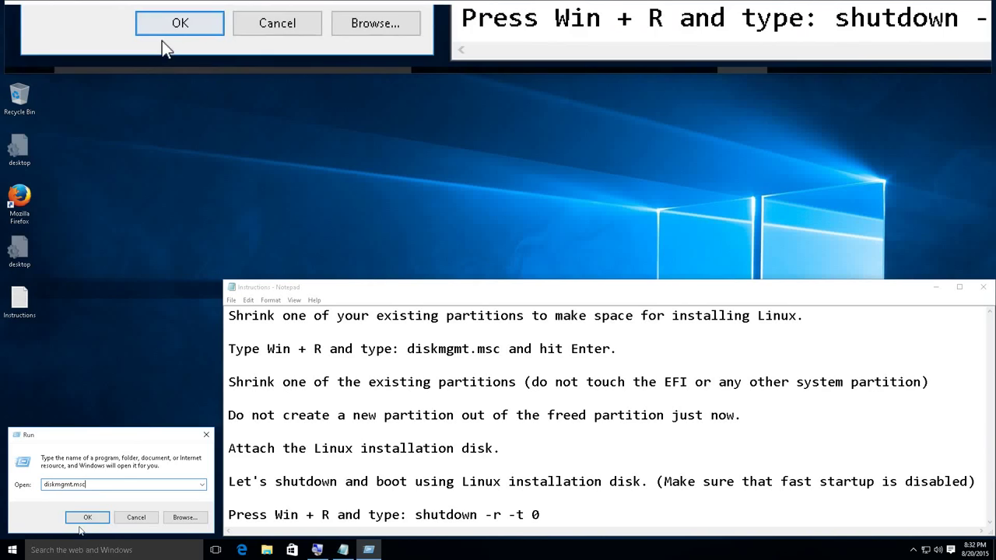
- Launch Disk Management and move its window higher on the desktop
left_click(82, 523)
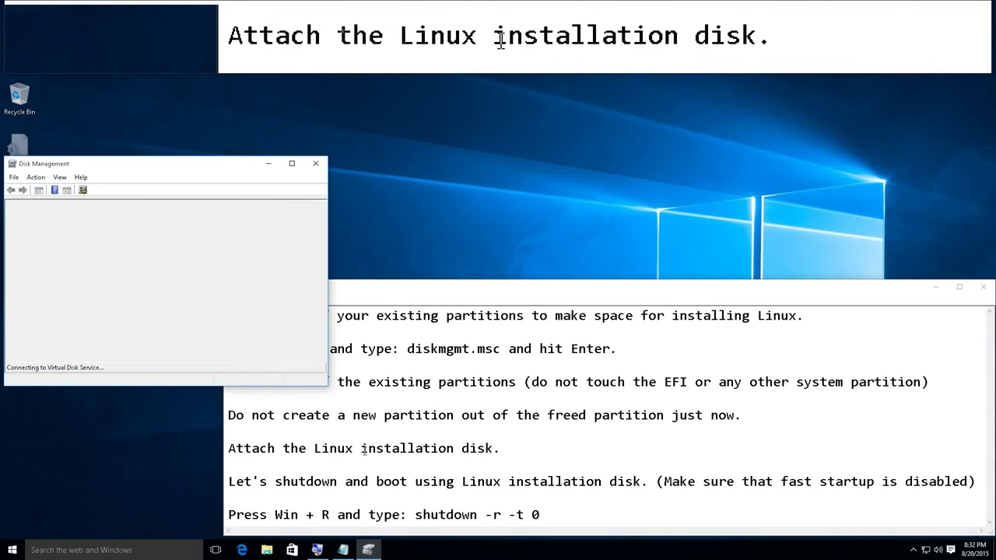
left_click_drag(162, 161, 160, 88)
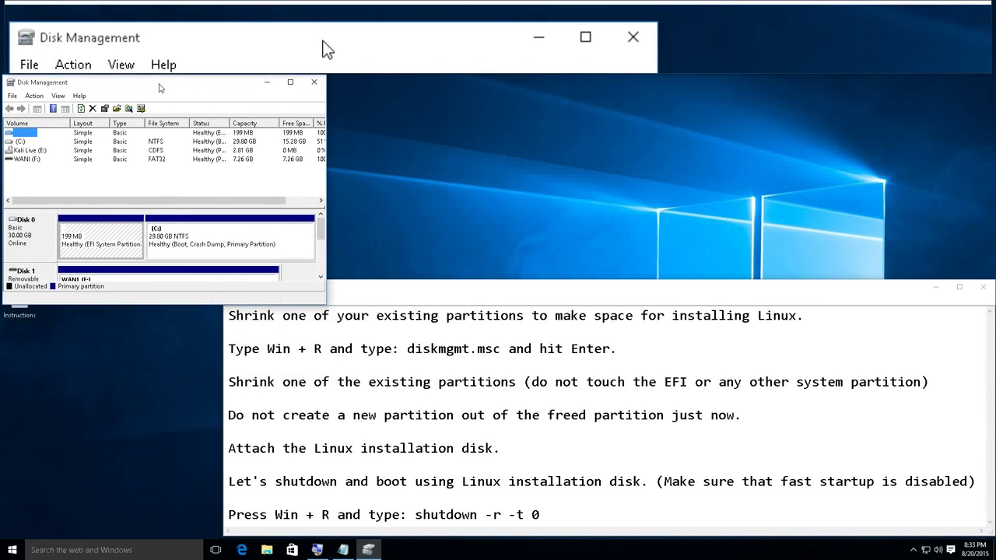
left_click(381, 286)
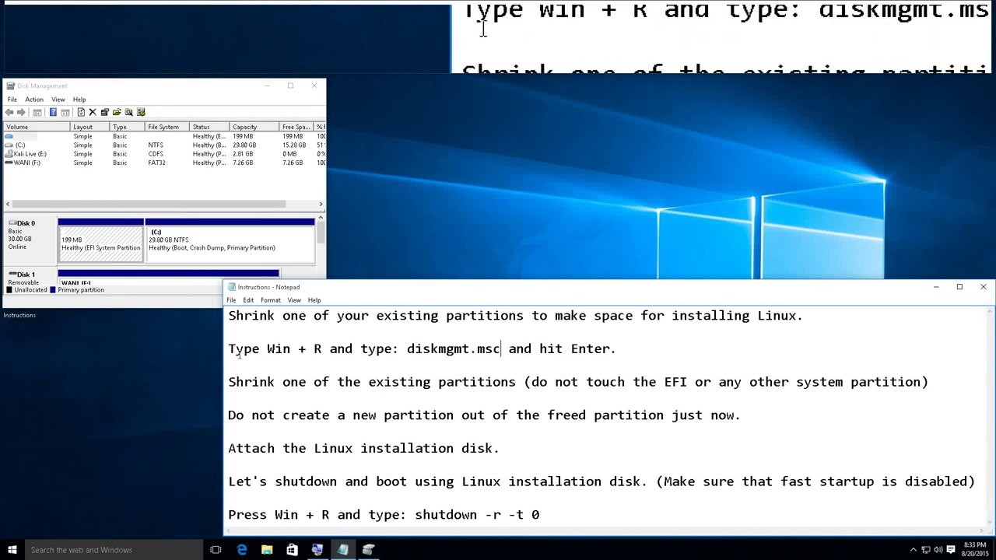
- Review the shrink instruction and EFI warning, then bring up the C: partition's actions
left_click_drag(229, 381, 580, 382)
left_click_drag(663, 382, 694, 381)
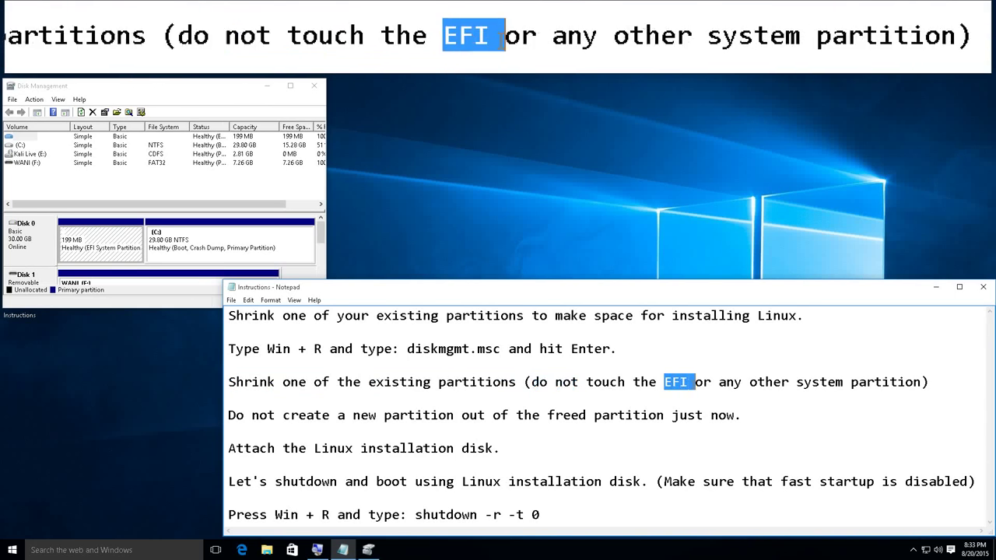
left_click(84, 249)
right_click(172, 249)
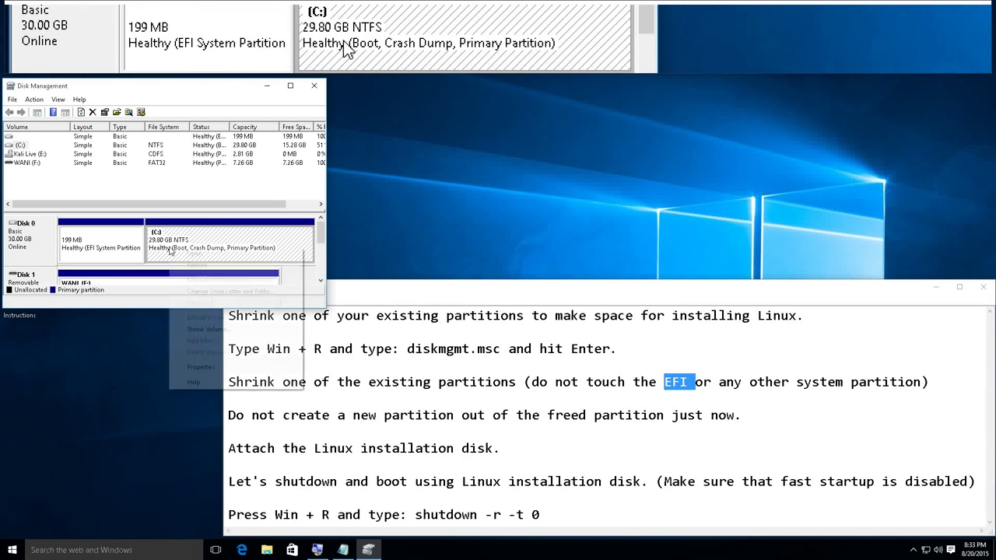
- Shrink C: by 10240 MB instead of the suggested 15643 MB, freeing 10.00 GB
left_click(207, 329)
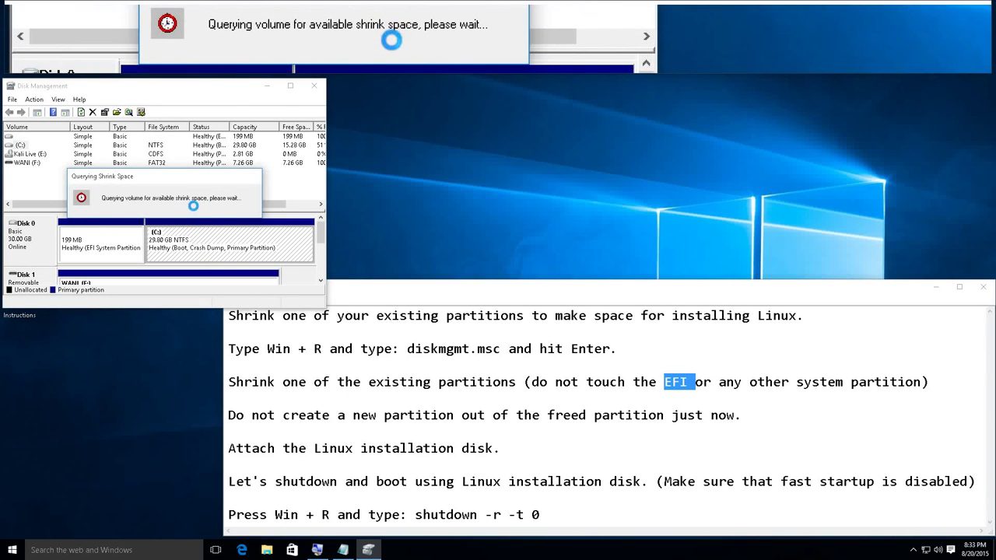
left_click(229, 170)
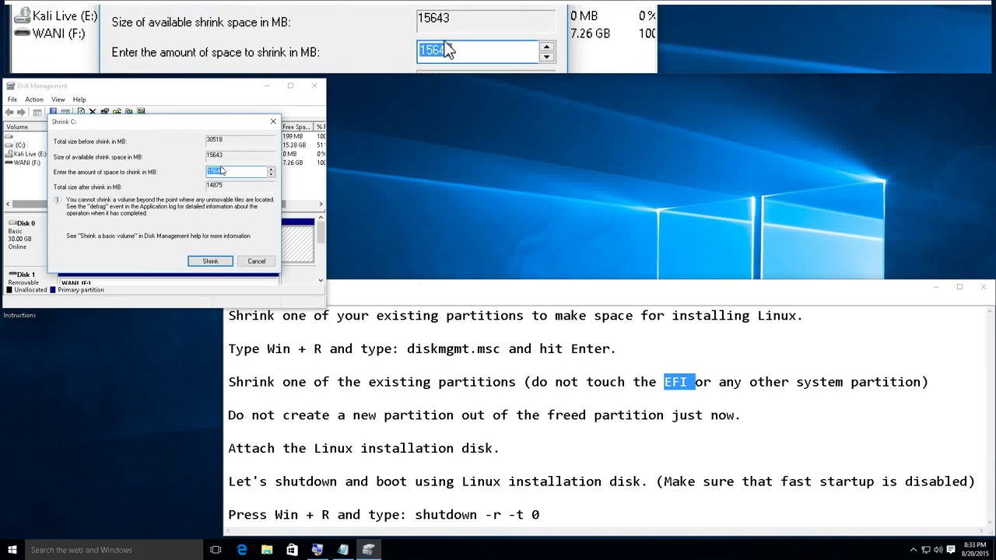
left_click_drag(228, 171, 194, 169)
type("10240")
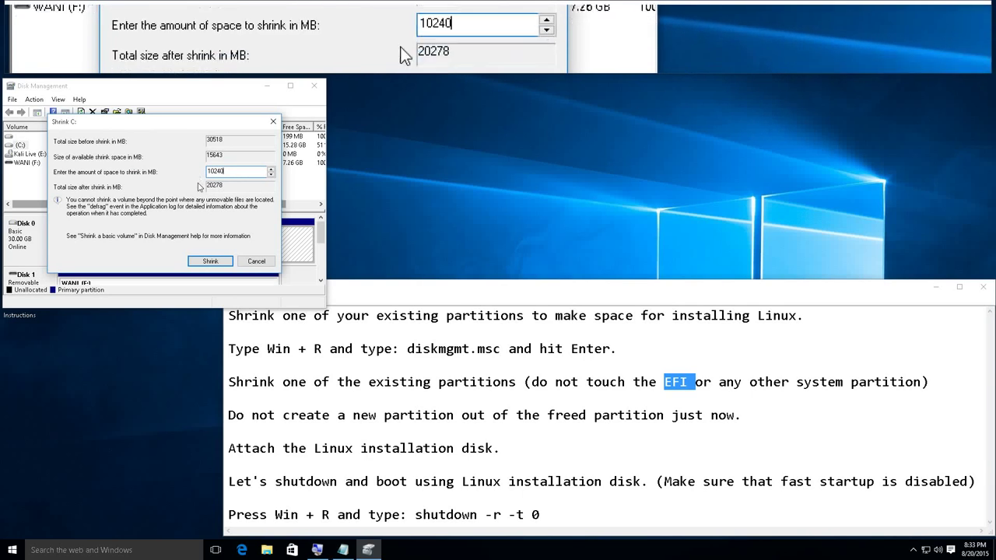
left_click(210, 261)
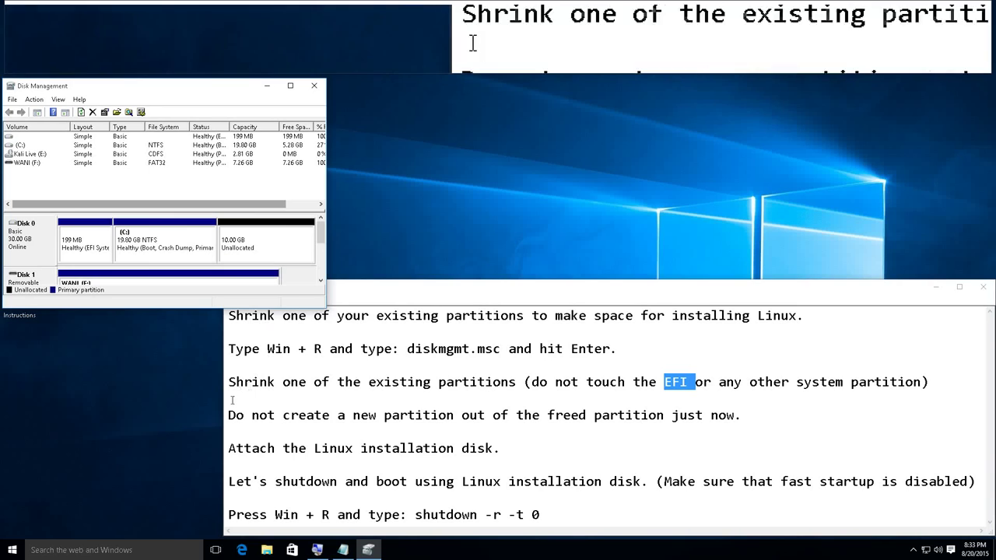
left_click_drag(228, 414, 454, 414)
left_click_drag(547, 415, 664, 415)
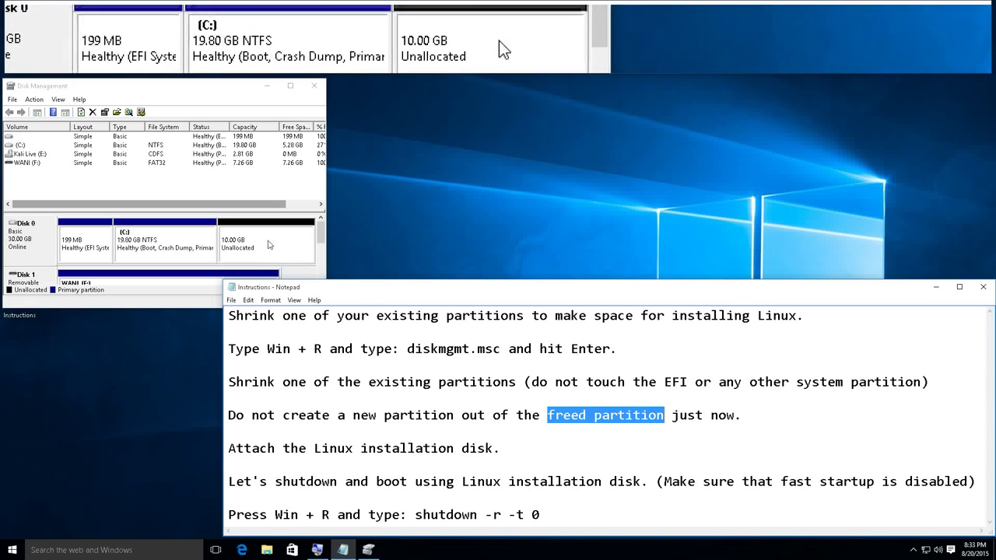
left_click_drag(228, 448, 492, 448)
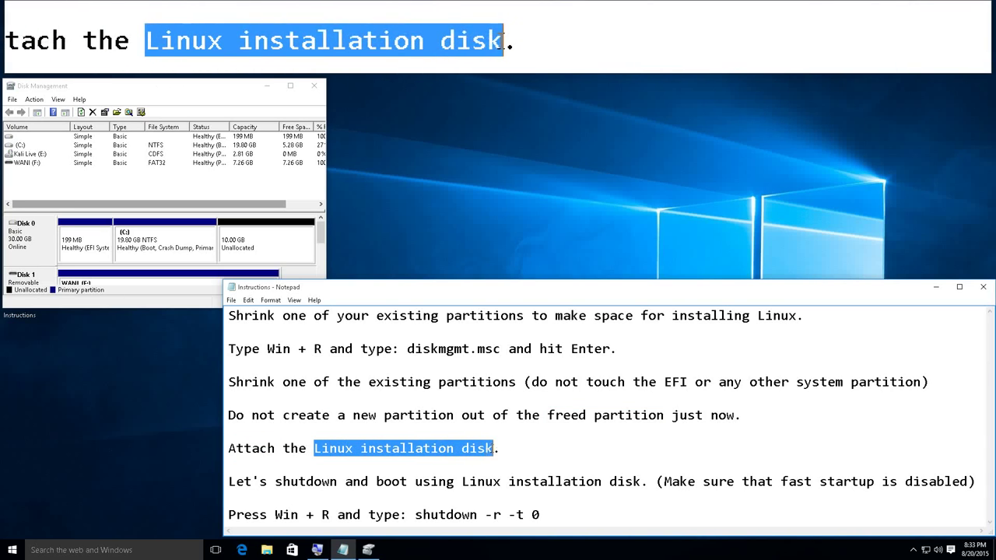
left_click(507, 448)
left_click_drag(229, 482, 336, 482)
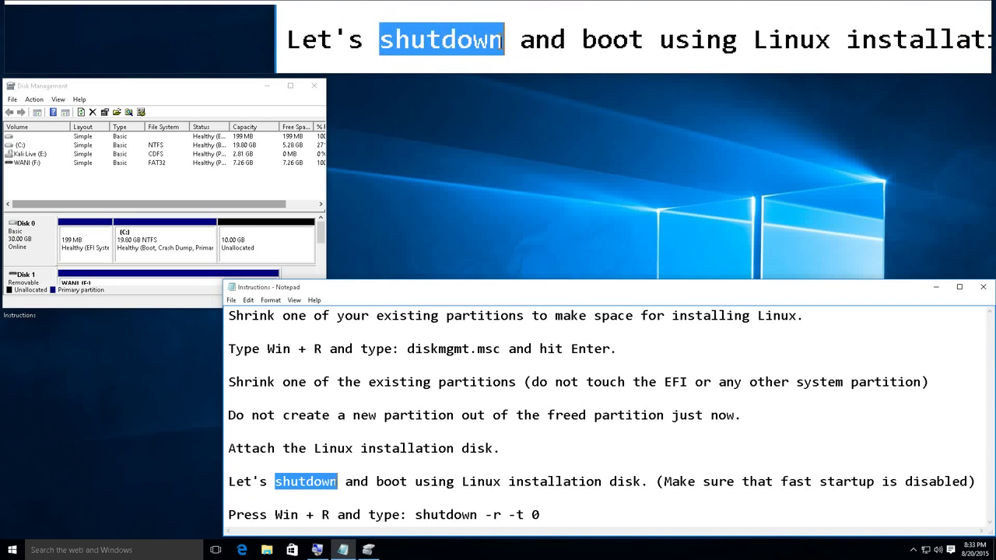
left_click_drag(462, 482, 967, 482)
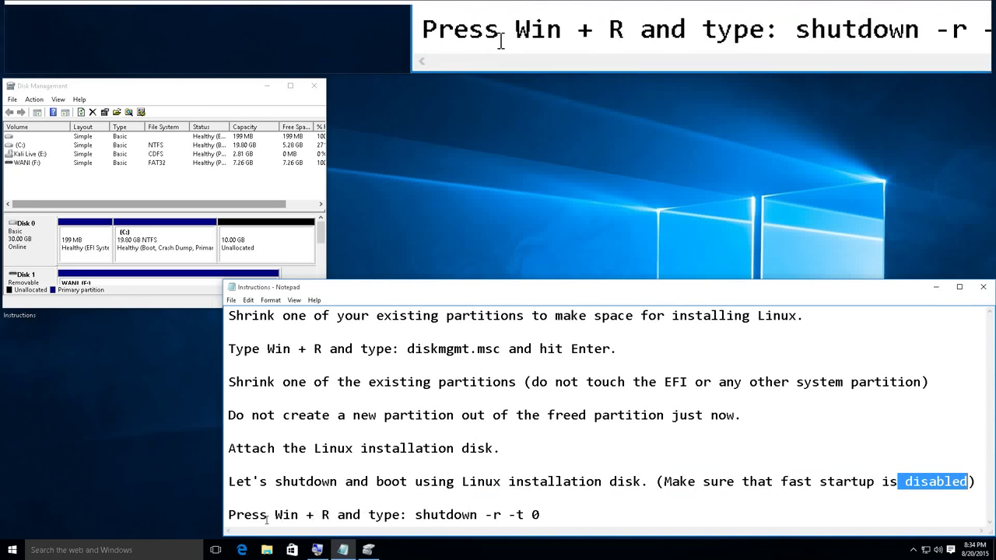
left_click_drag(275, 515, 301, 515)
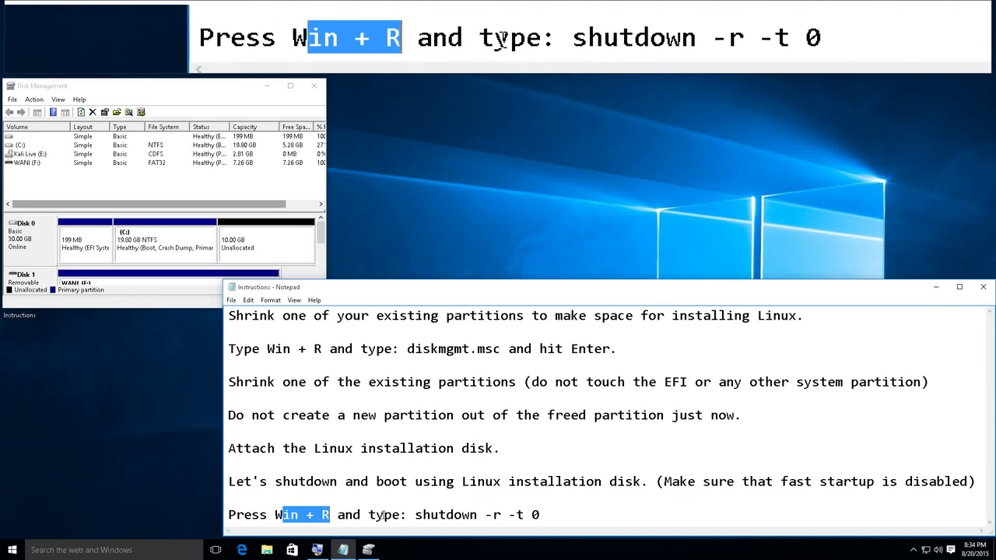
left_click_drag(414, 514, 545, 516)
left_click(542, 515)
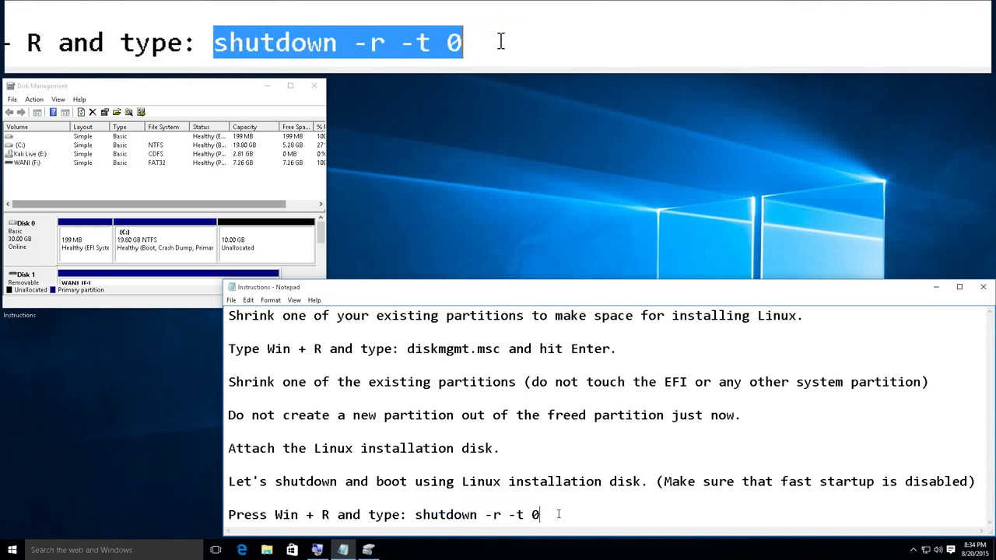
- Restart Windows immediately by running shutdown -r -t 0 from the Run dialog
key("super+r")
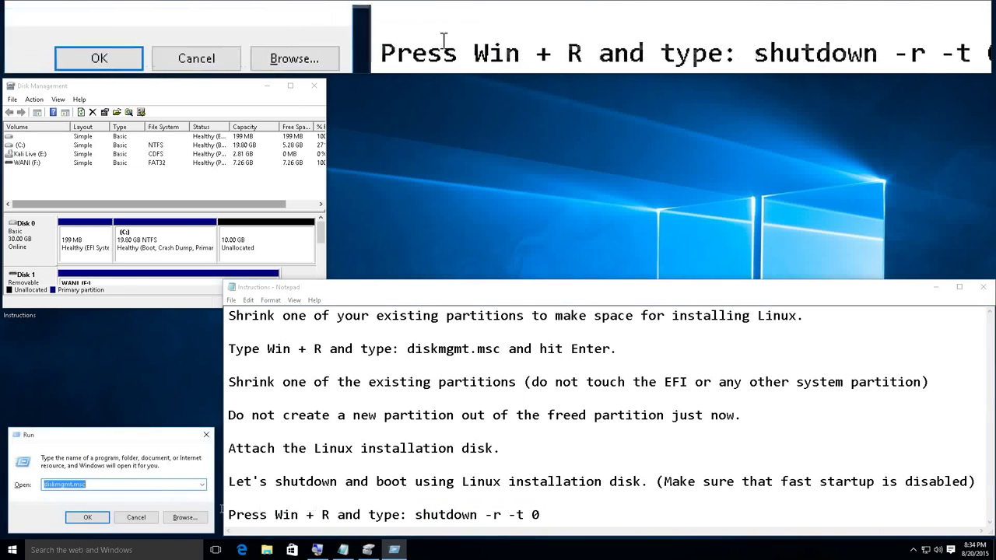
double_click(65, 484)
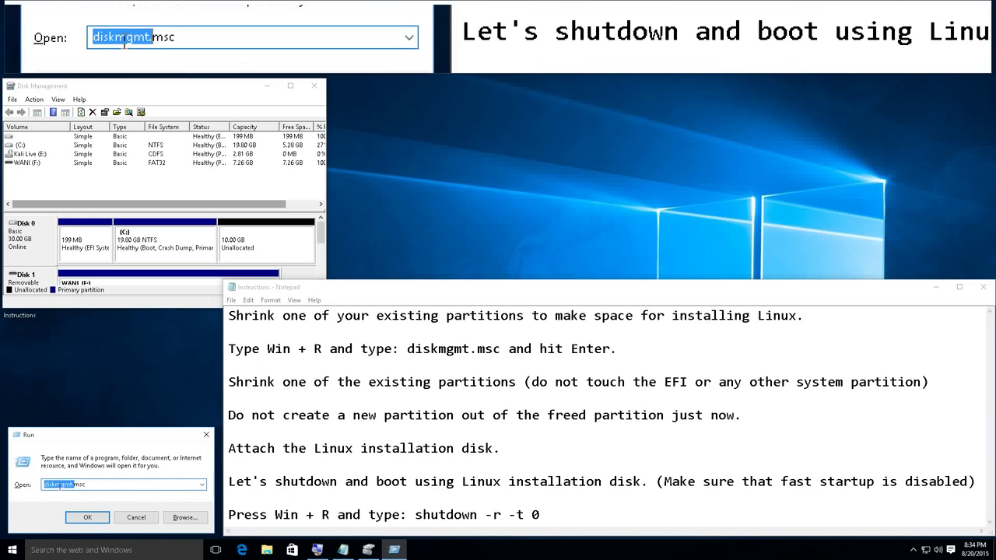
type("sh")
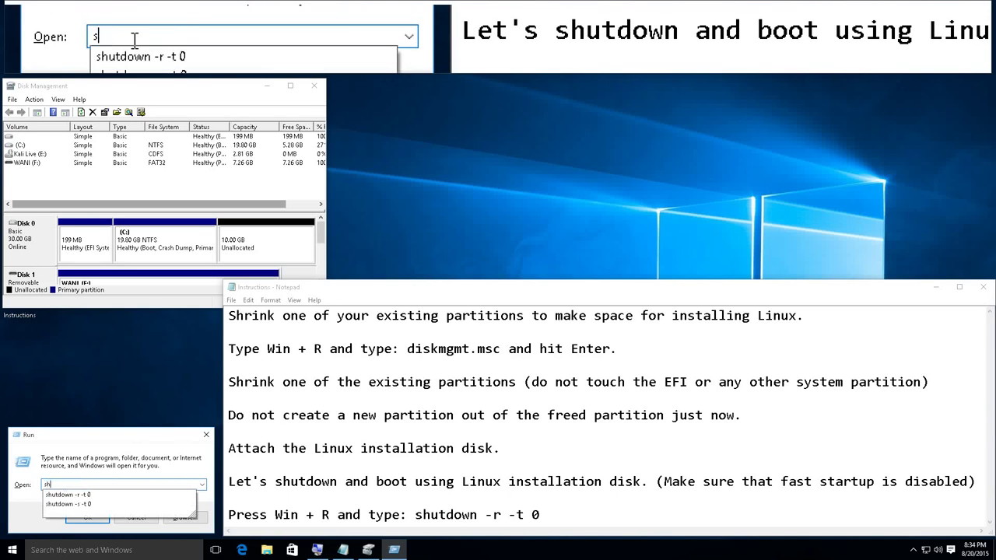
type("utdown -r -")
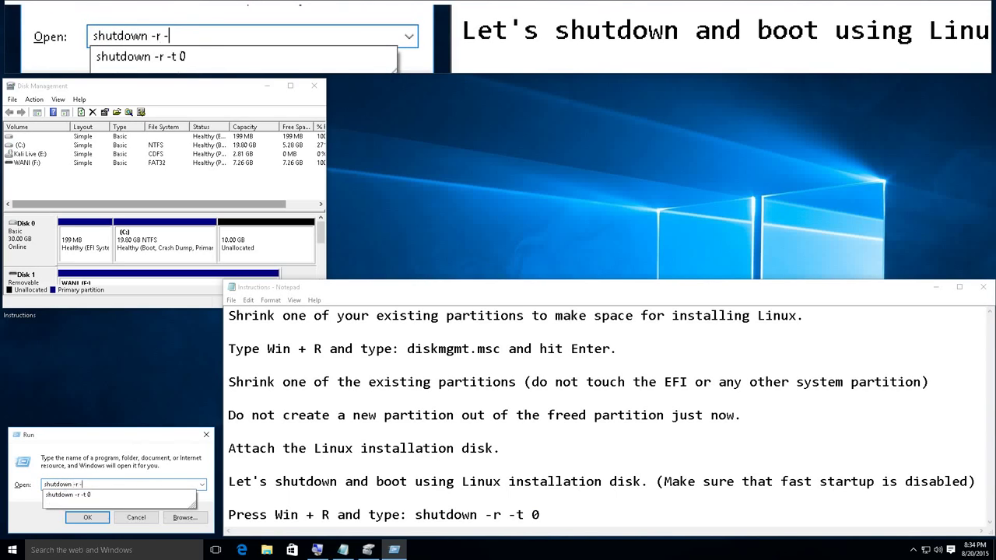
type("t 0")
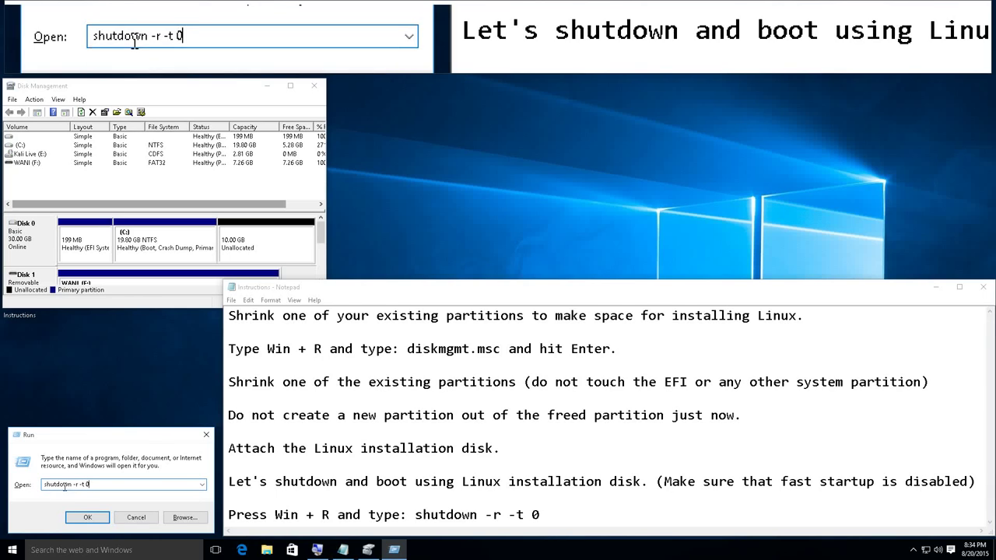
left_click(84, 518)
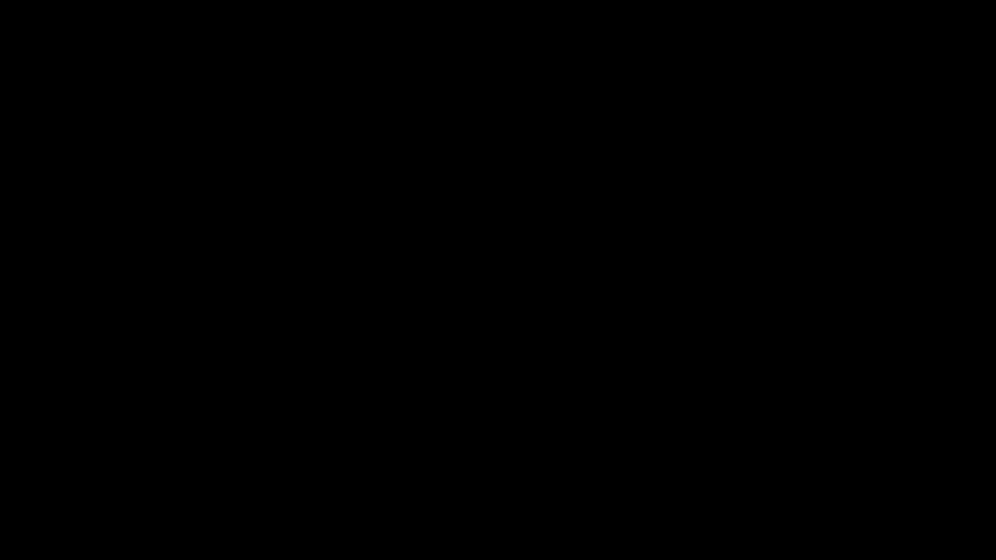
- Boot from the EFI DVD/CDROM through the firmware Boot Manager
key("Down")
key("Down")
key("Return")
key("Down")
key("Up")
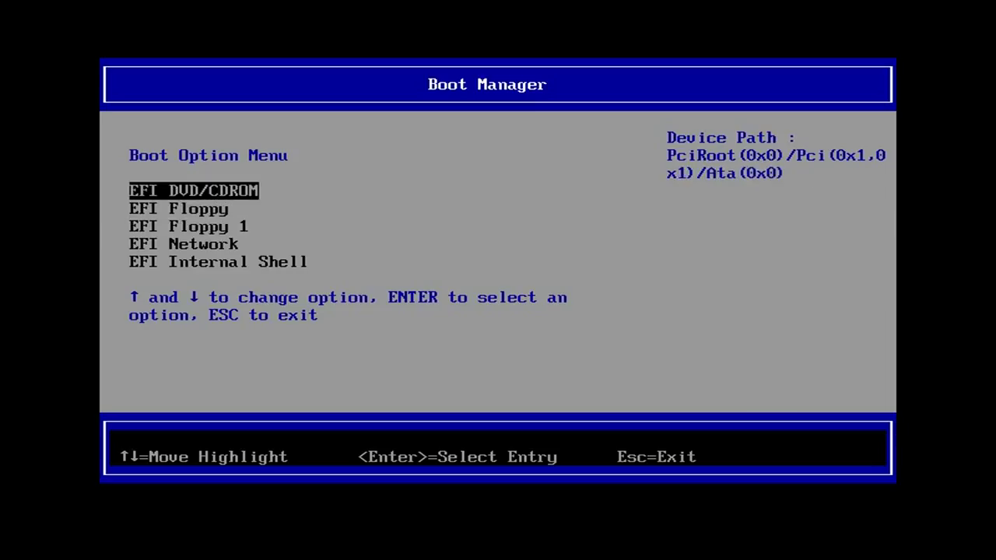
key("Return")
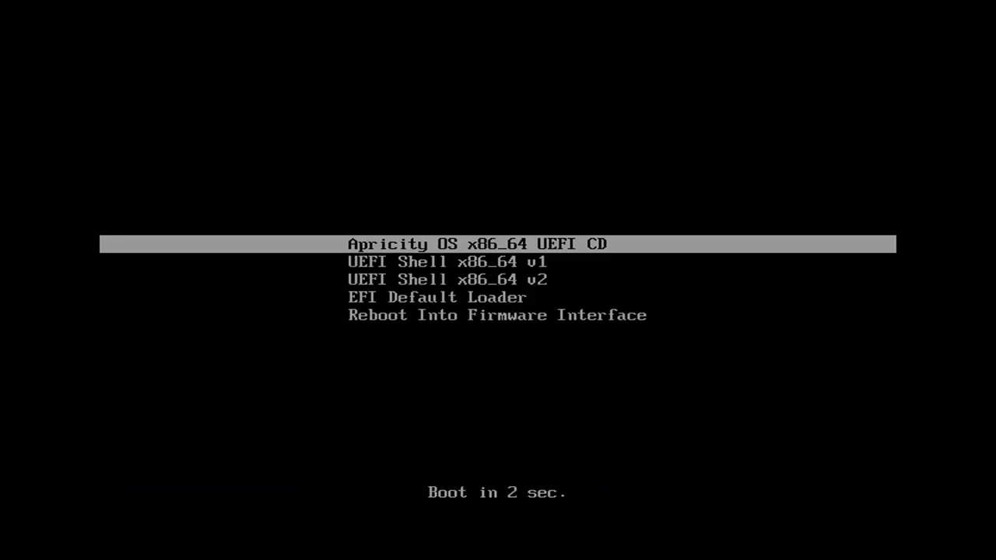
- Start the Apricity OS x86_64 UEFI CD boot entry
key("Down")
key("Down")
key("Down")
key("Down")
key("Up")
key("Up")
key("Up")
key("Up")
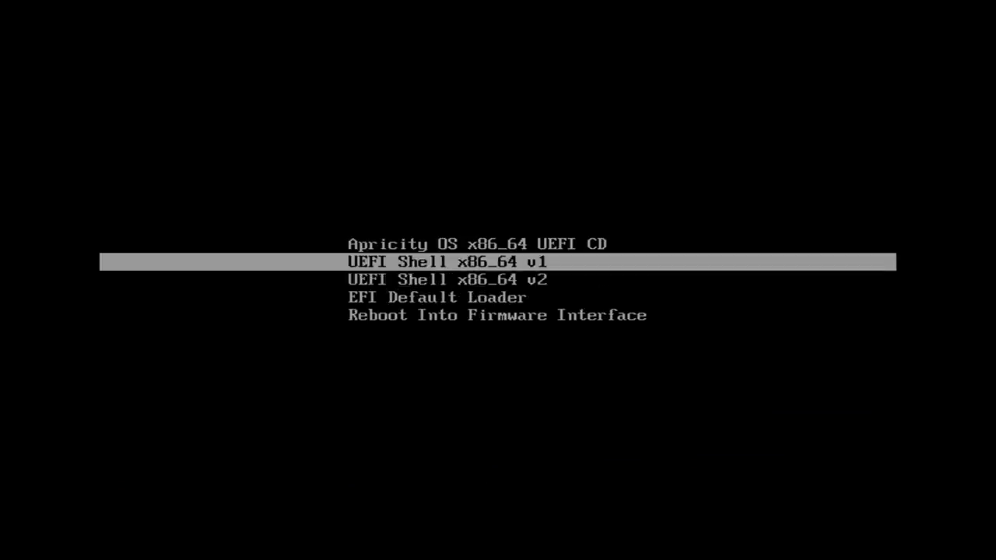
key("Return")
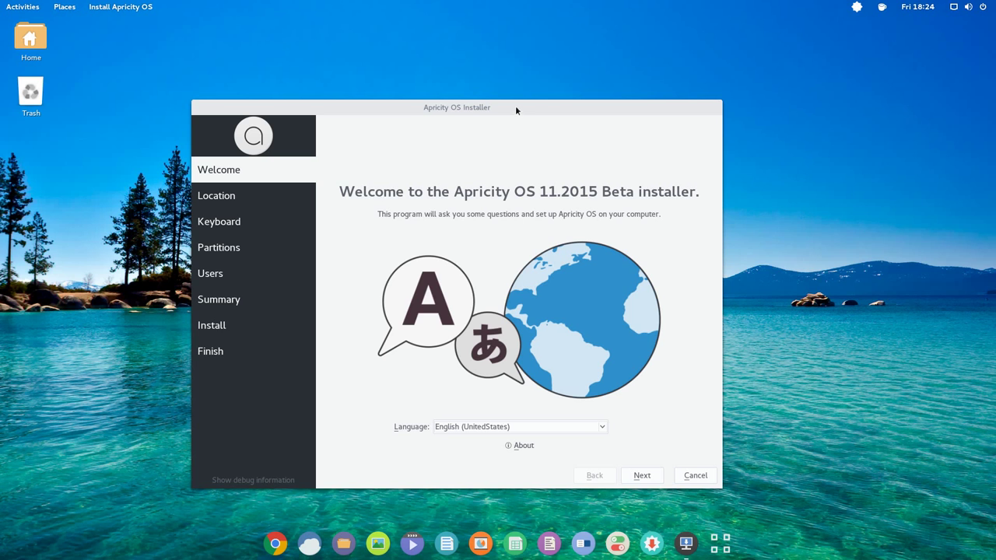
- Move the installer window aside and open Instructions.txt from the desktop in gedit
left_click_drag(514, 107, 541, 110)
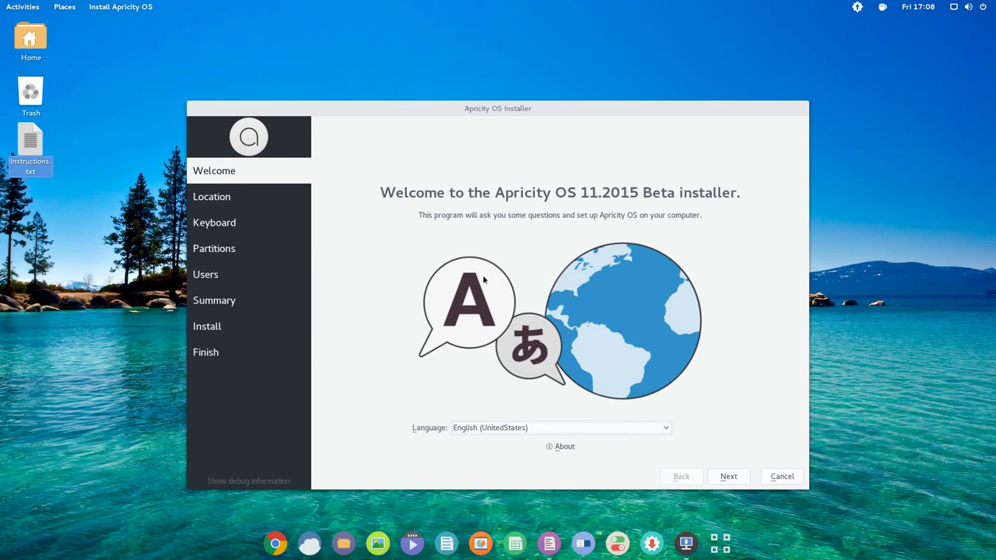
left_click(29, 155)
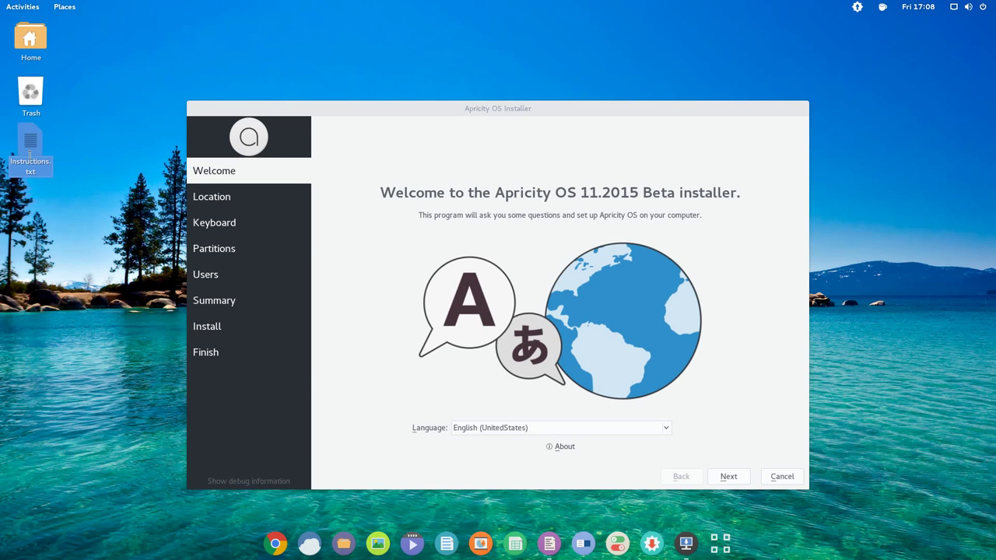
double_click(29, 155)
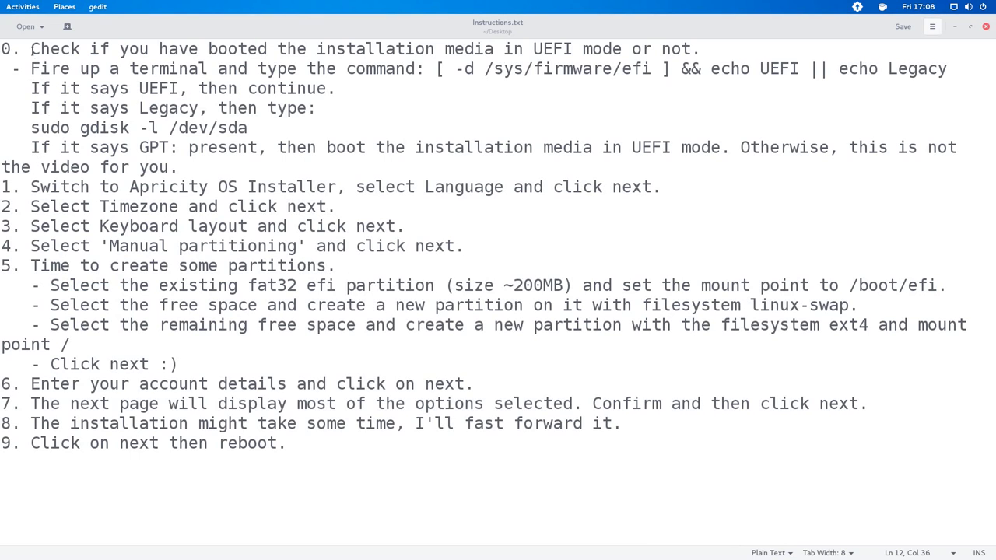
- Read through step 0 and the terminal step in the install notes
left_click_drag(91, 49, 632, 48)
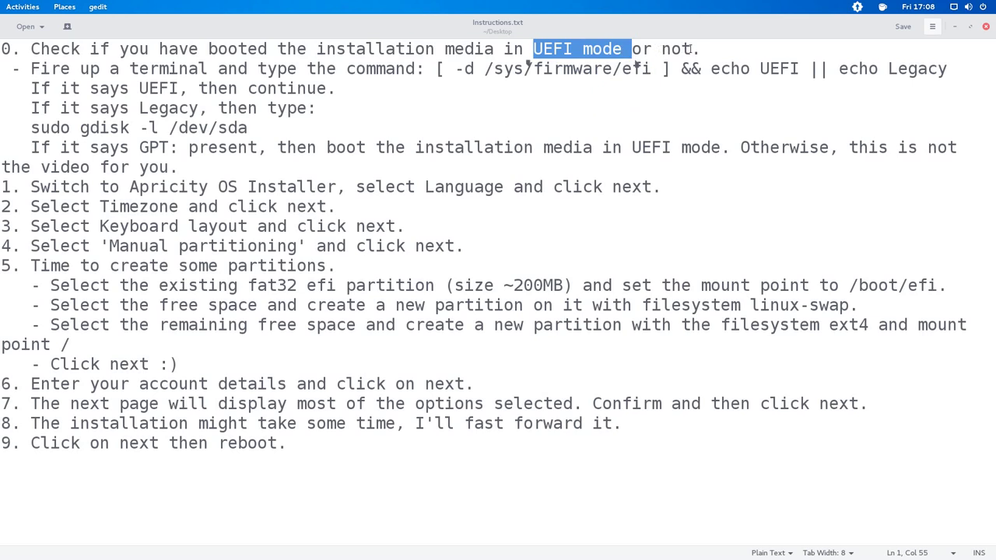
left_click(689, 48)
left_click_drag(31, 68, 344, 82)
double_click(140, 68)
left_click(345, 88)
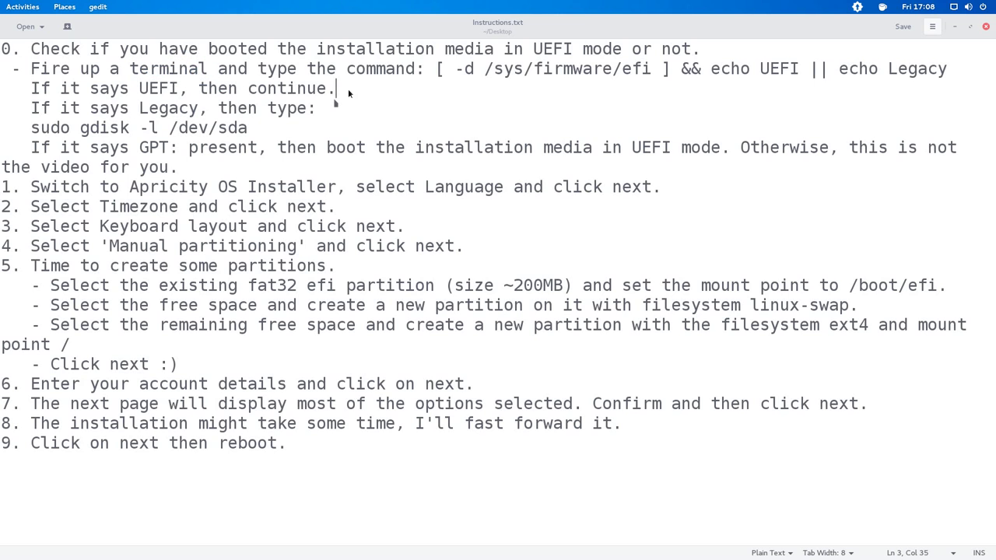
key("super")
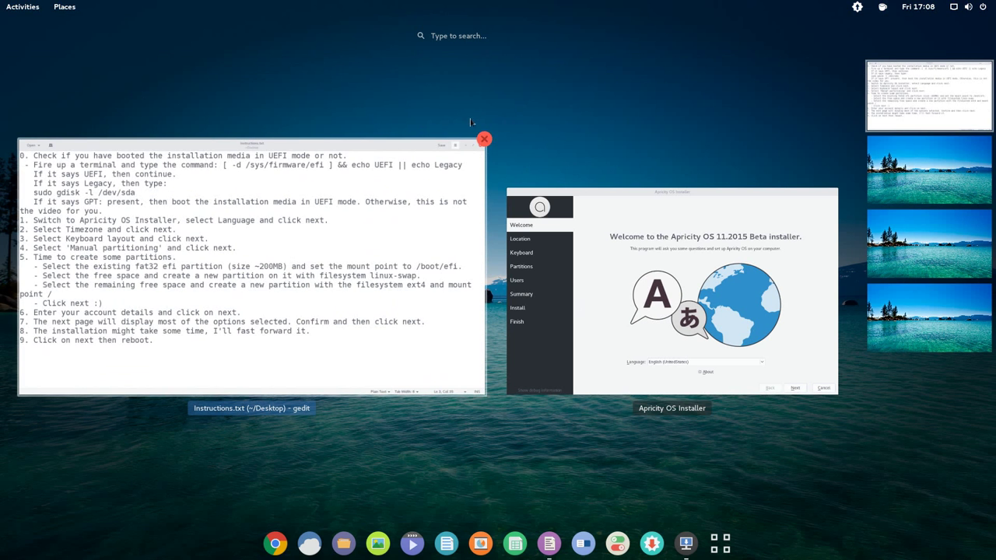
- Launch Terminal via 'termi', place it lower right with enlarged font, then return to notes
type("termi")
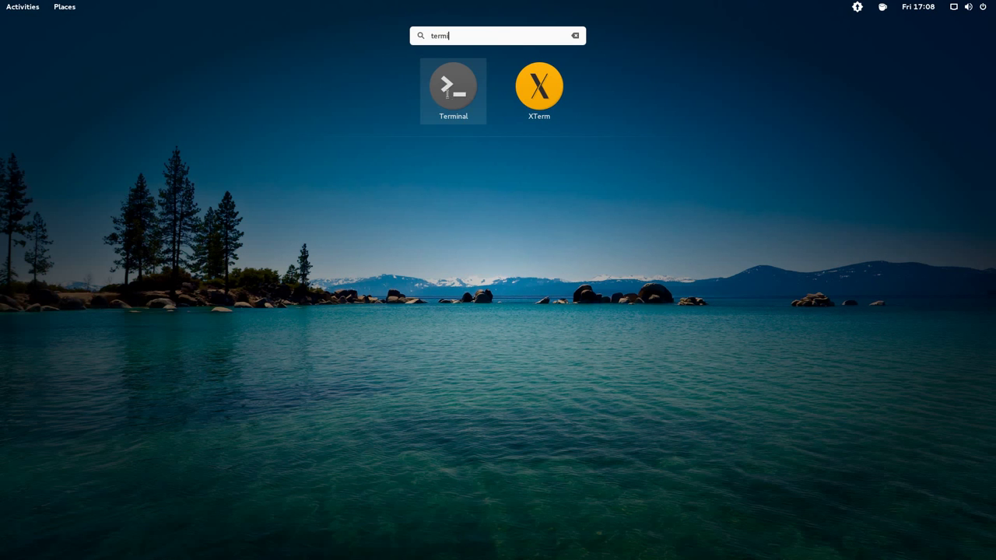
left_click(447, 94)
left_click_drag(209, 48, 633, 245)
key("ctrl+plus")
key("ctrl+plus")
key("ctrl+plus")
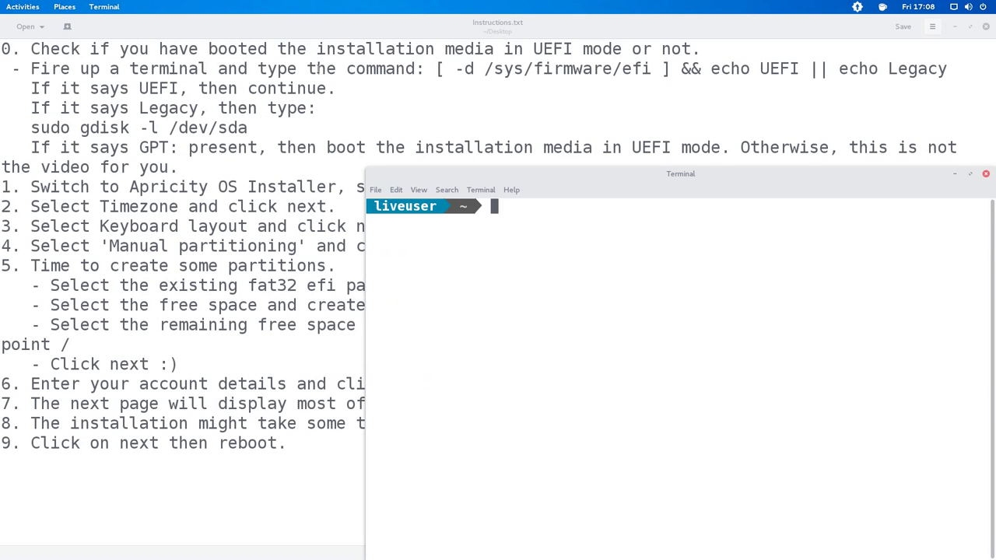
double_click(319, 69)
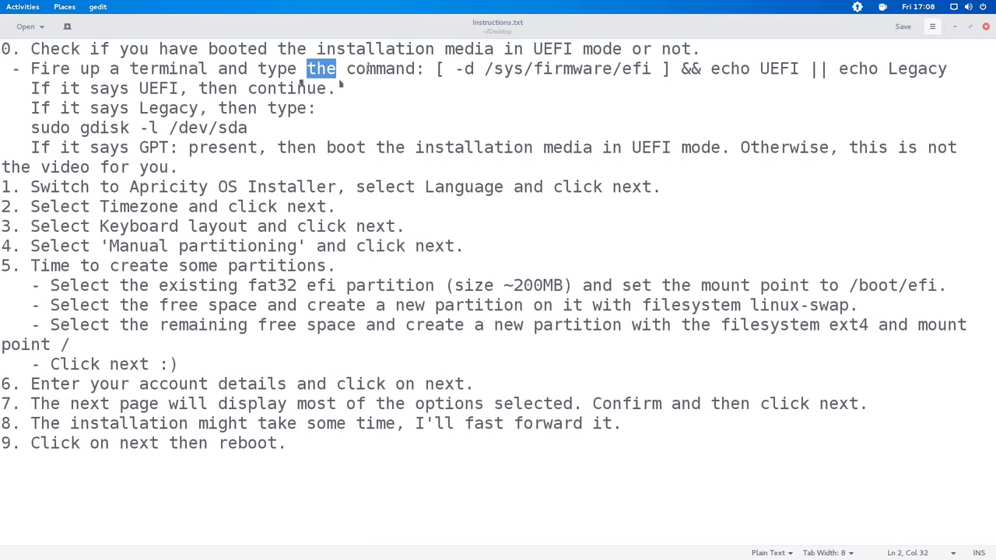
- Copy the '[ -d /sys/firmware/efi ] && echo UEFI || echo Legacy' command from the notes
double_click(393, 69)
left_click_drag(439, 69, 926, 70)
right_click(928, 72)
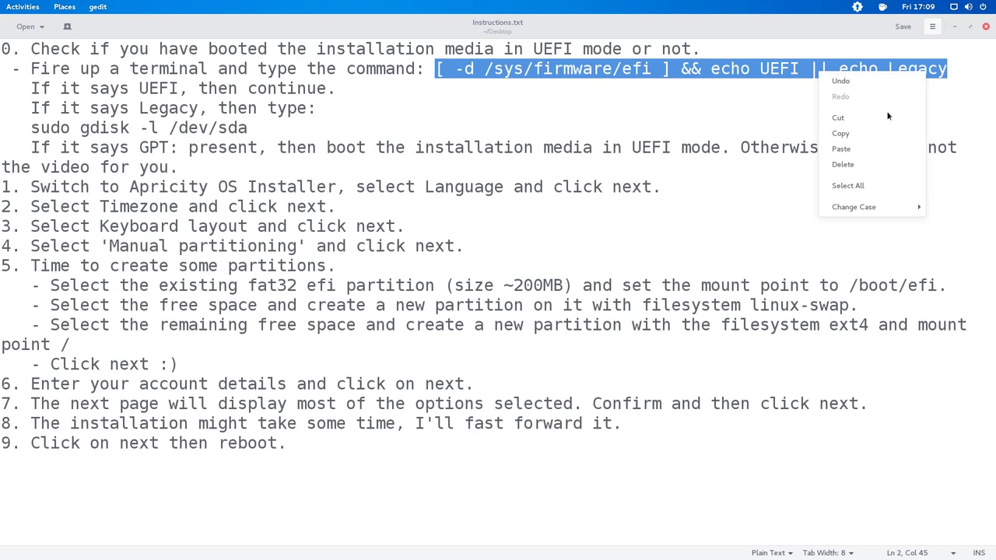
left_click(860, 134)
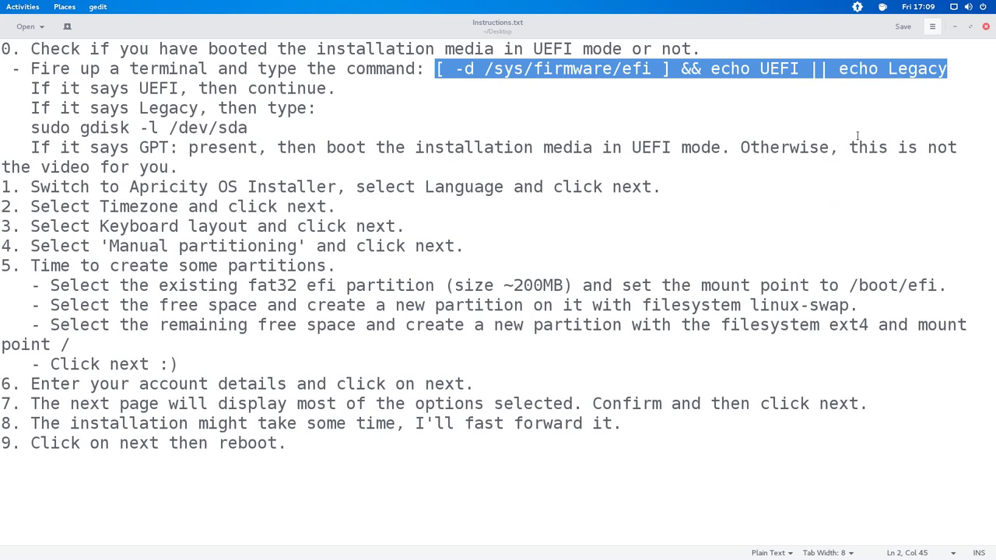
- Paste and run the UEFI check in Terminal, confirming it prints UEFI
key("ctrl+alt+t")
right_click(570, 217)
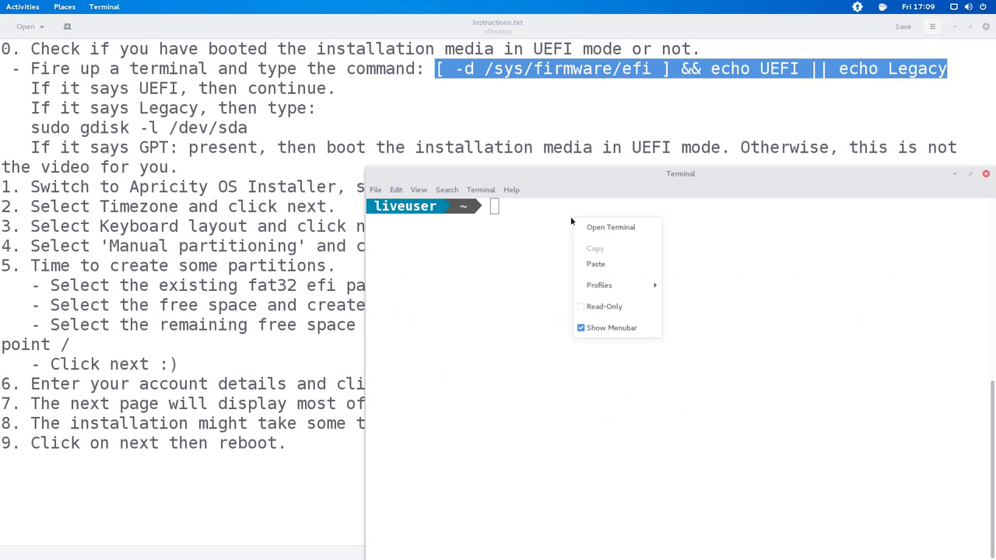
left_click(594, 265)
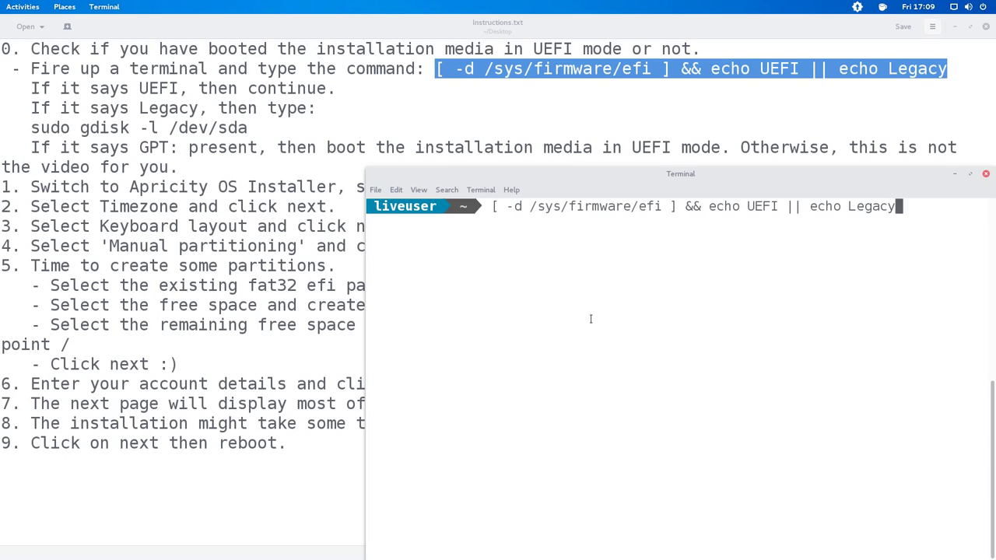
key("Return")
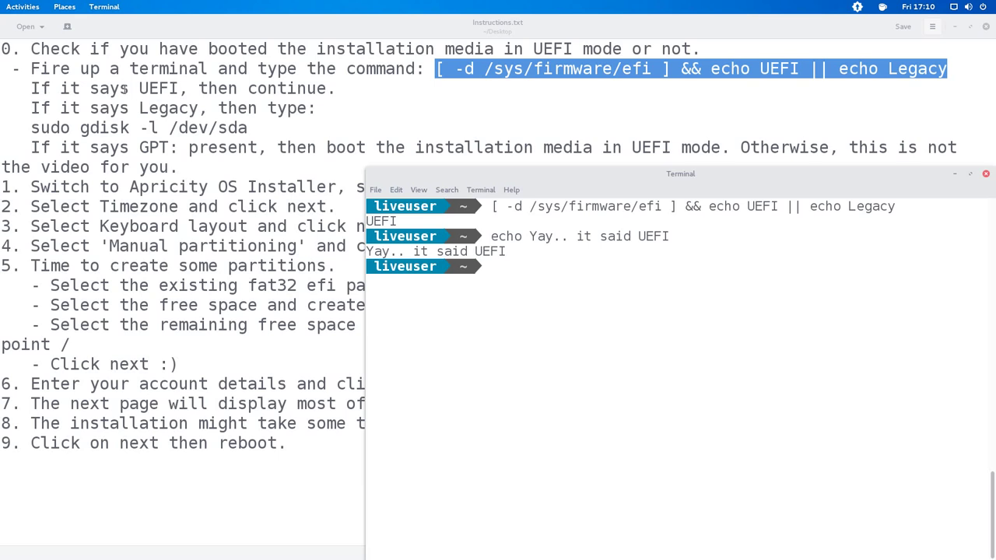
double_click(268, 87)
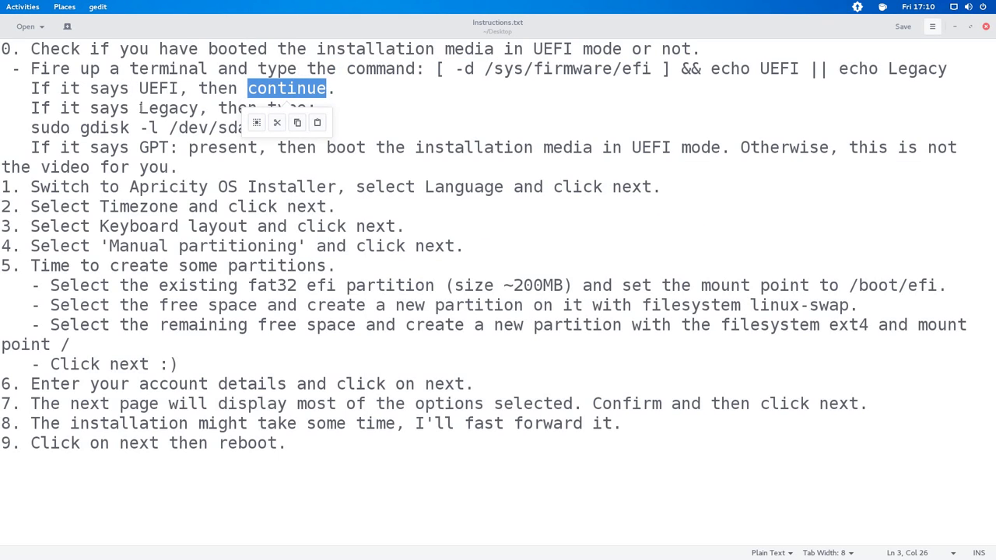
- Copy the 'gdisk -l /dev/sda' command from the notes
left_click_drag(140, 108, 199, 108)
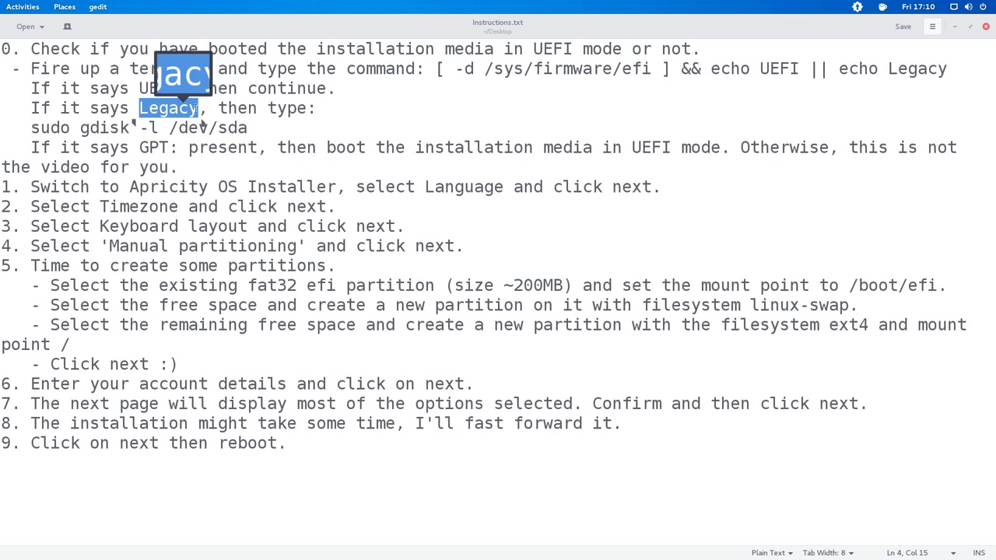
double_click(131, 128)
left_click_drag(131, 128, 224, 127)
right_click(189, 129)
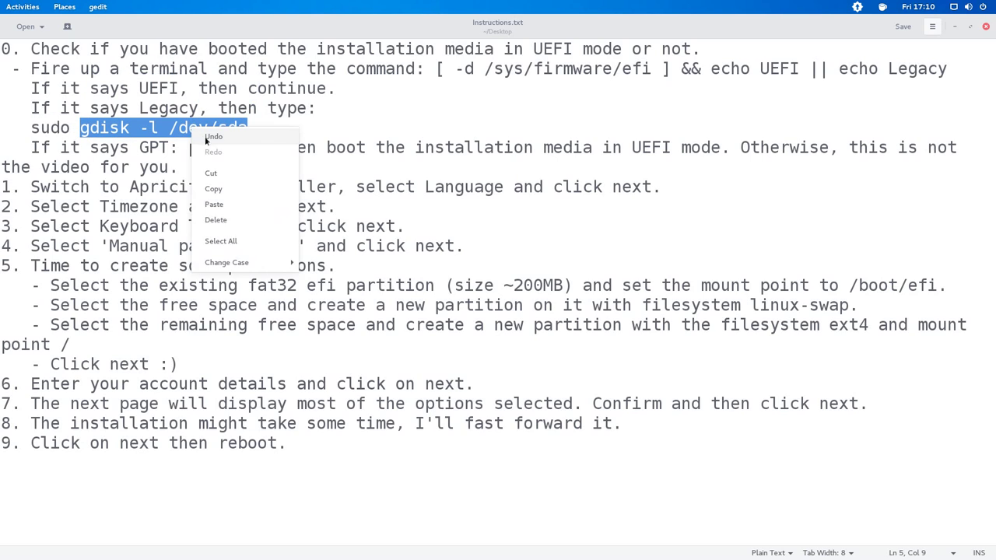
left_click(213, 188)
- Run sudo gdisk -l /dev/sda in Terminal and spot the GPT: present line
key("alt+Tab")
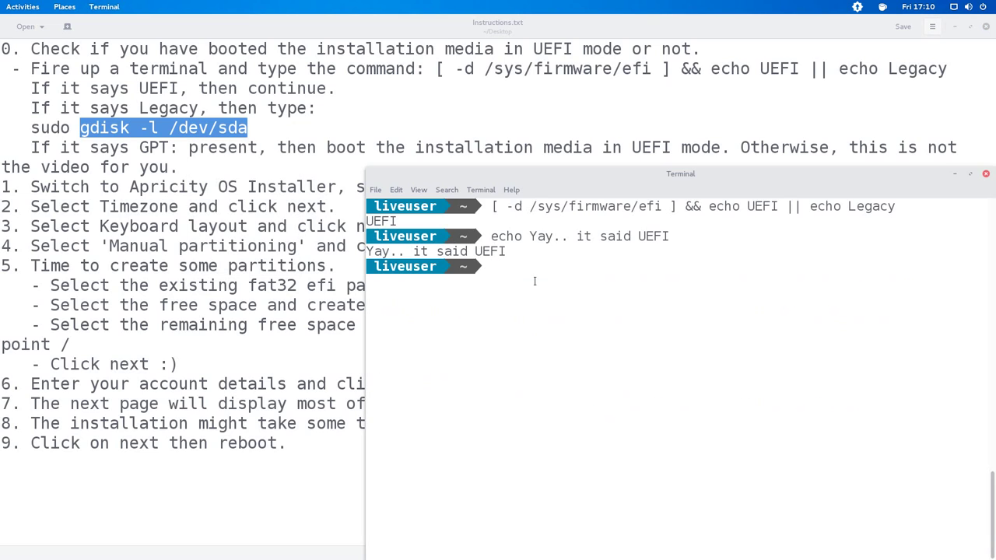
right_click(535, 294)
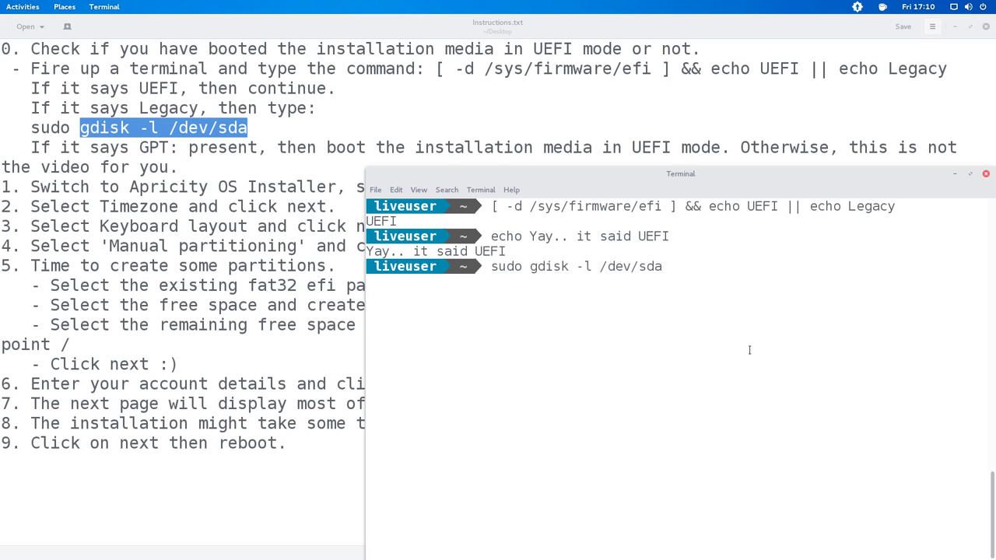
key("Return")
left_click_drag(379, 341, 482, 343)
- Review the notes on GPT: present and the fallback video for non-GPT disks
left_click(128, 142)
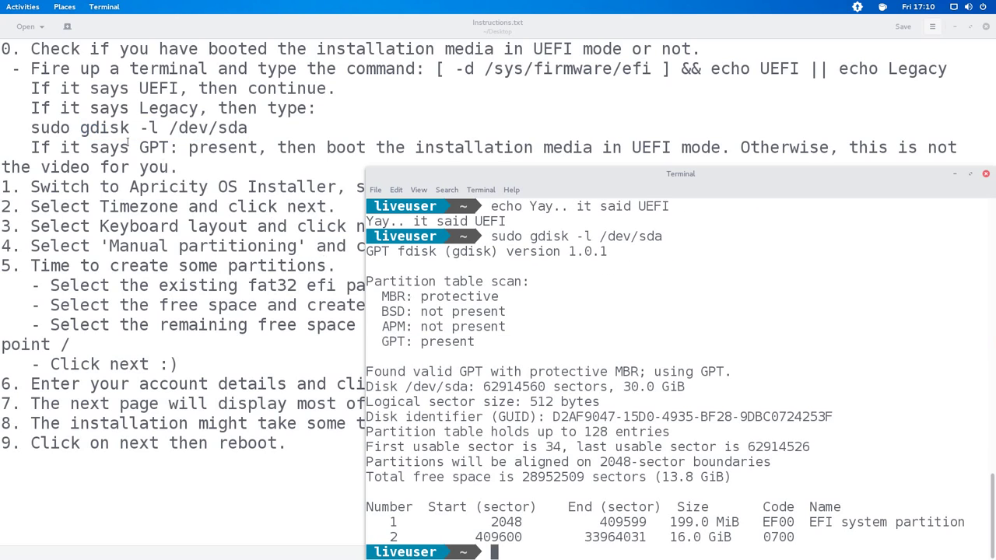
left_click(179, 147)
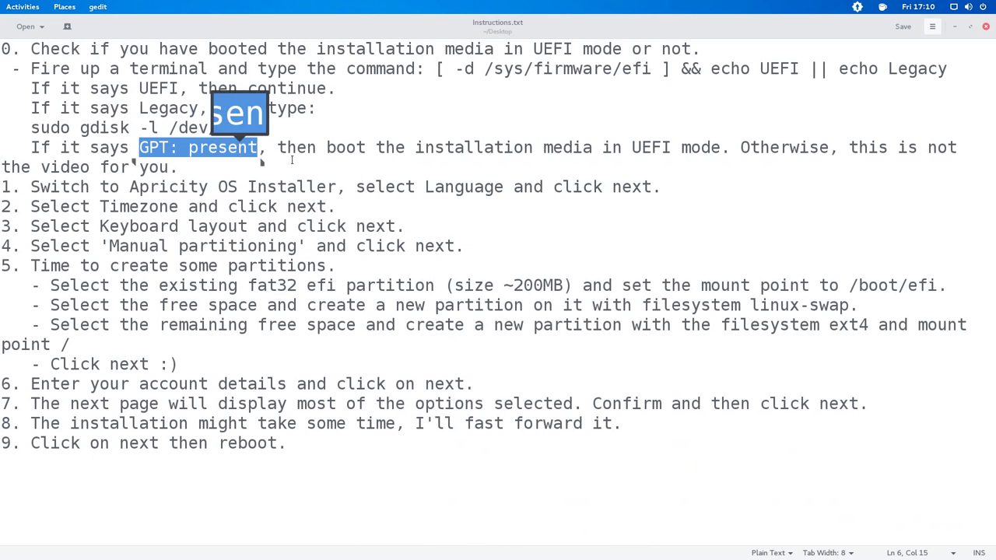
left_click(179, 166)
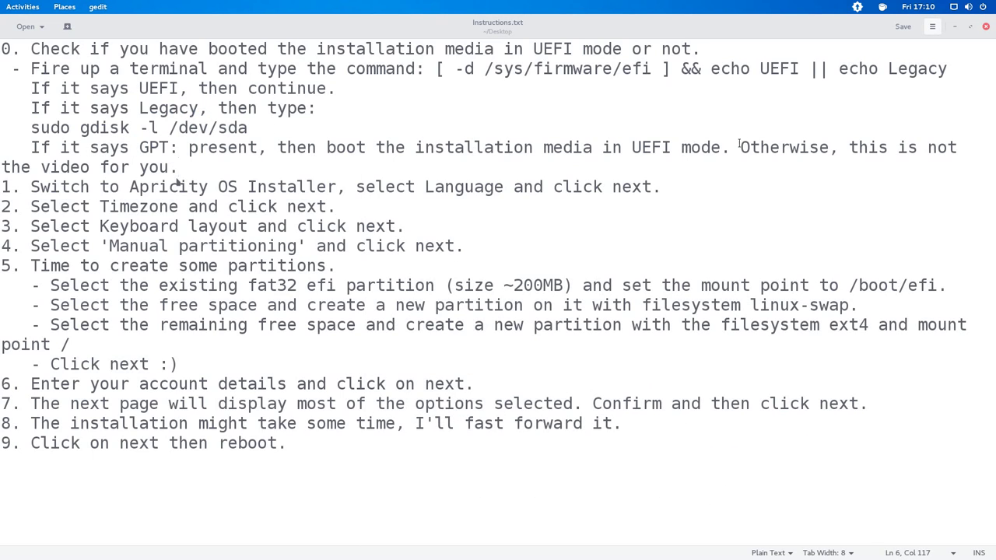
double_click(786, 147)
left_click(926, 147)
double_click(941, 147)
double_click(65, 167)
left_click_drag(90, 167, 168, 166)
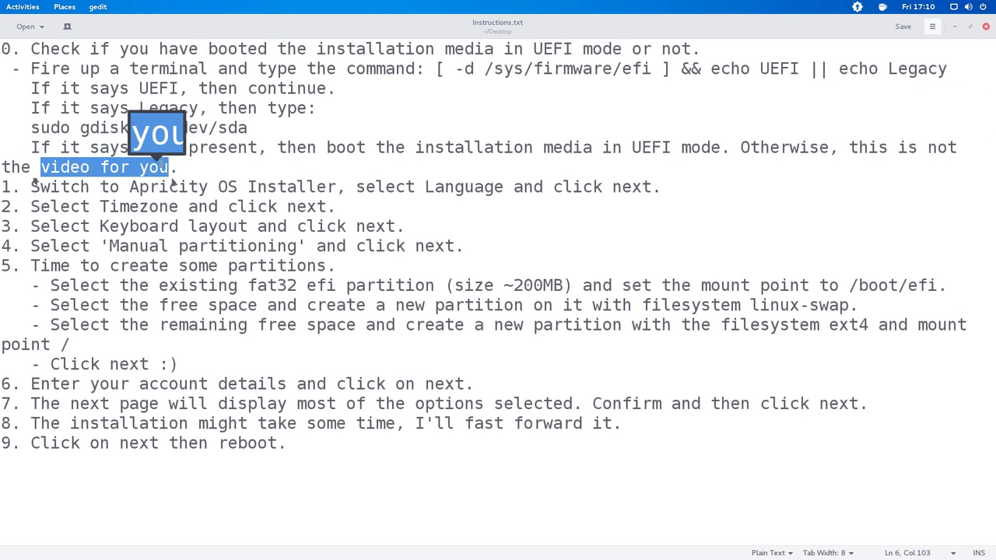
left_click(206, 168)
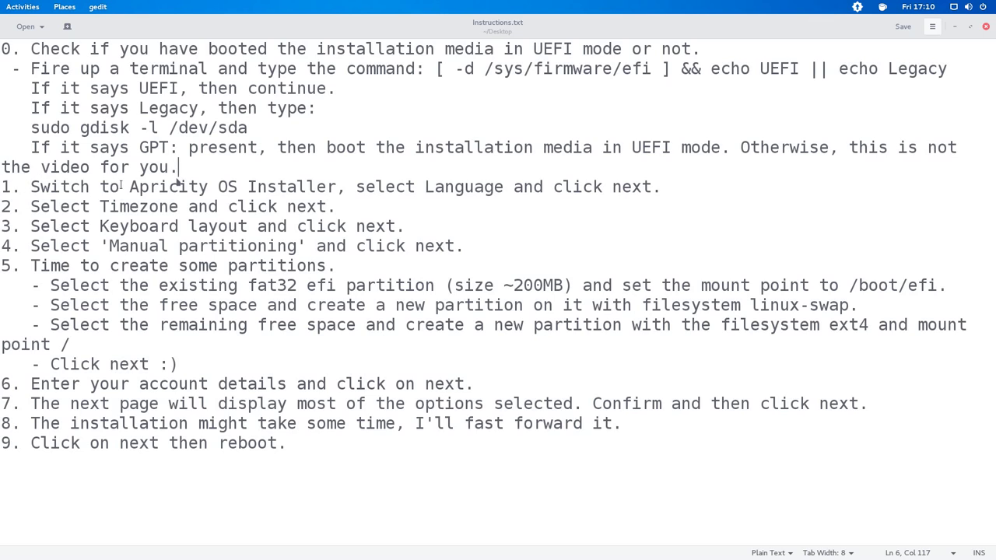
- Read installer step 1 about the Apricity OS Installer Language page
left_click_drag(129, 187, 340, 202)
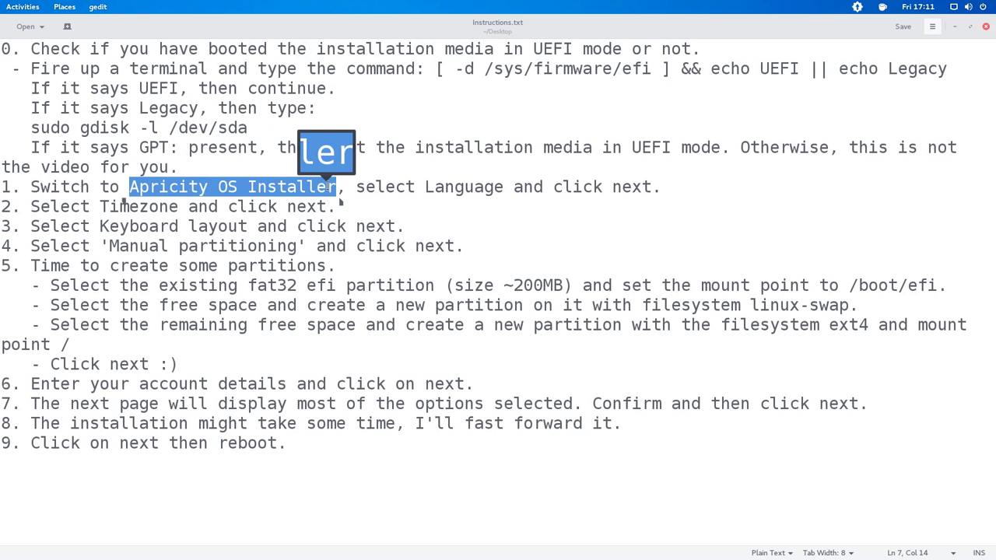
left_click_drag(425, 193, 657, 195)
left_click(551, 201)
- Keep English (UnitedStates) as the installer language and advance to the Location page
left_click(685, 188)
key("alt+Tab")
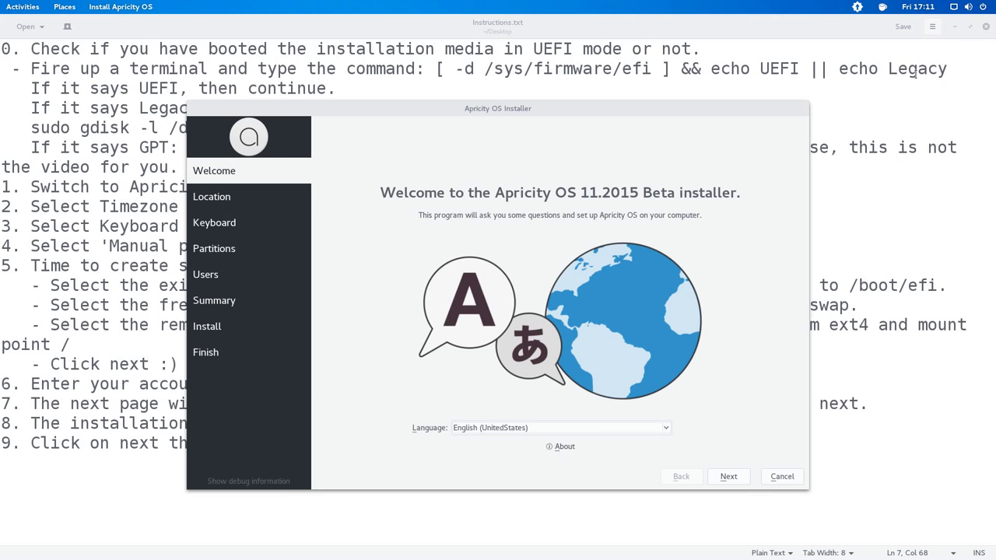
left_click(955, 27)
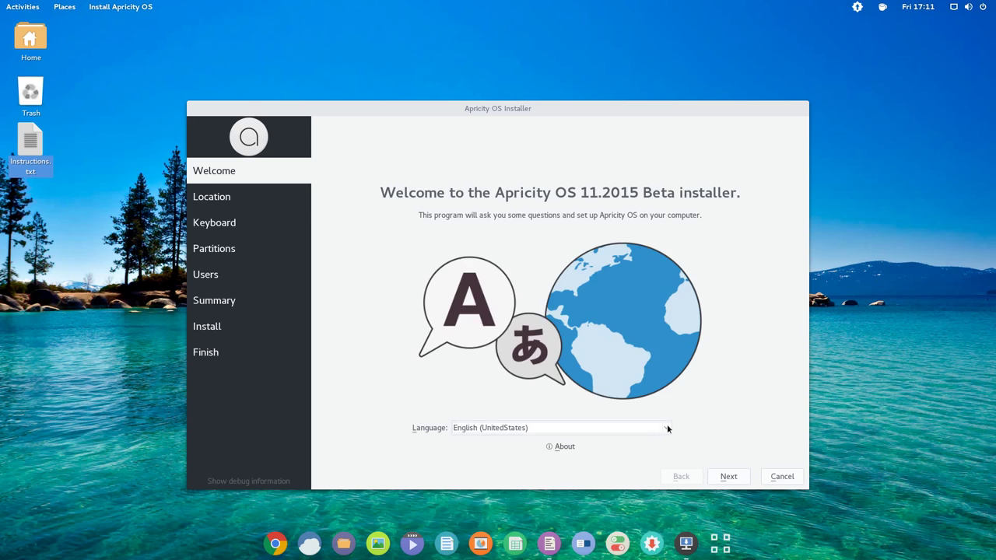
left_click(665, 428)
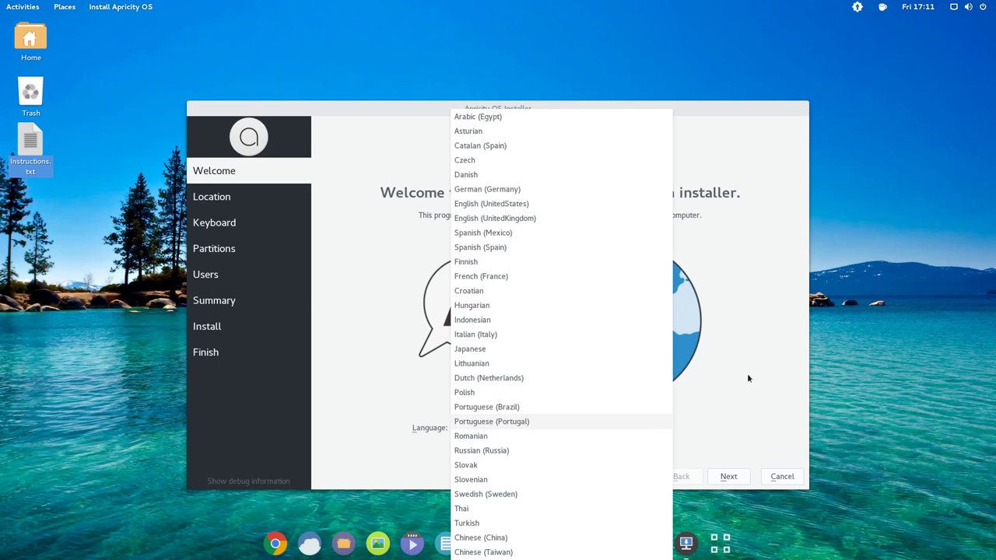
left_click(747, 373)
left_click(728, 476)
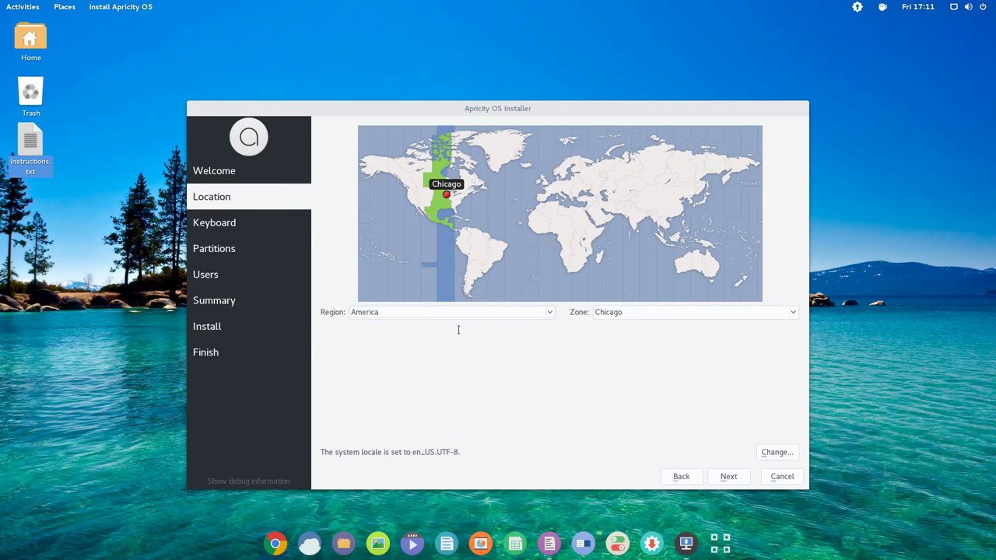
- Review the Timezone instruction in step 2 of the install notes
key("alt+Tab")
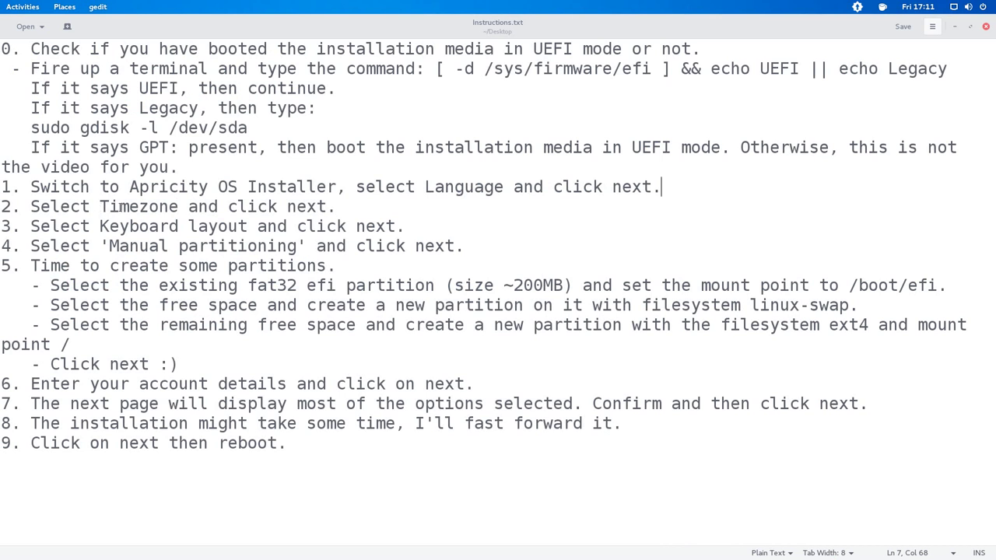
double_click(101, 206)
double_click(307, 206)
left_click(368, 208)
- Set the timezone to Asia/Kolkata and advance to the Keyboard page
key("alt+Tab")
left_click(948, 25)
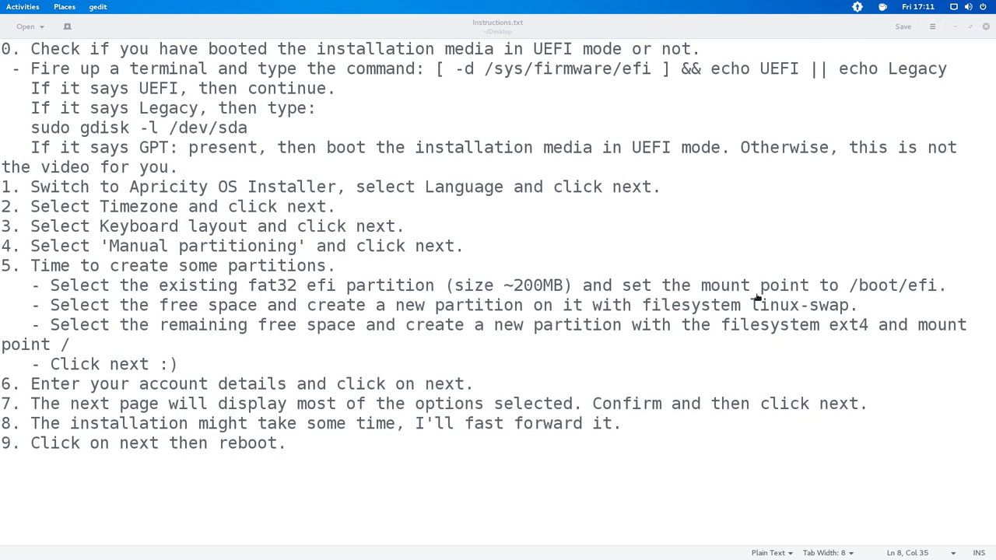
key("super+h")
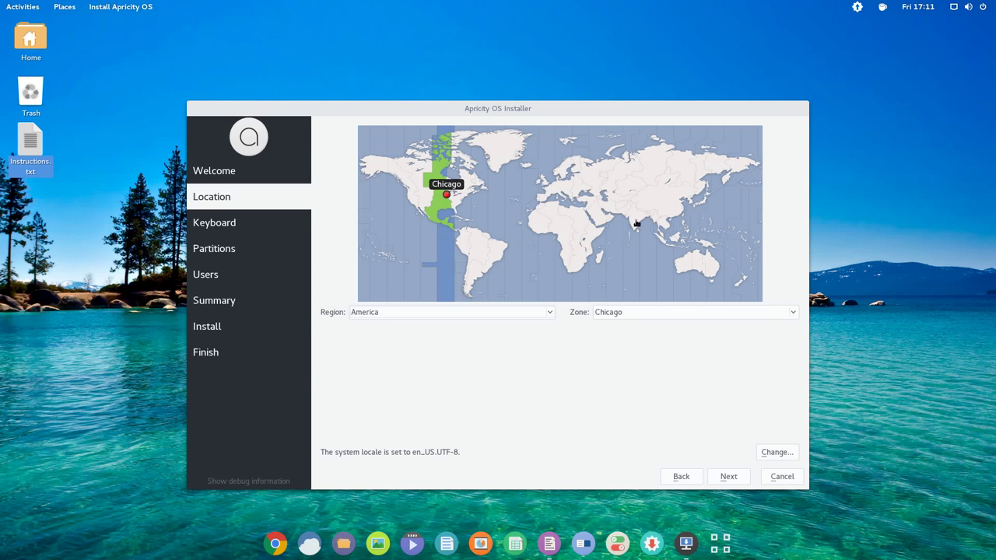
left_click(636, 221)
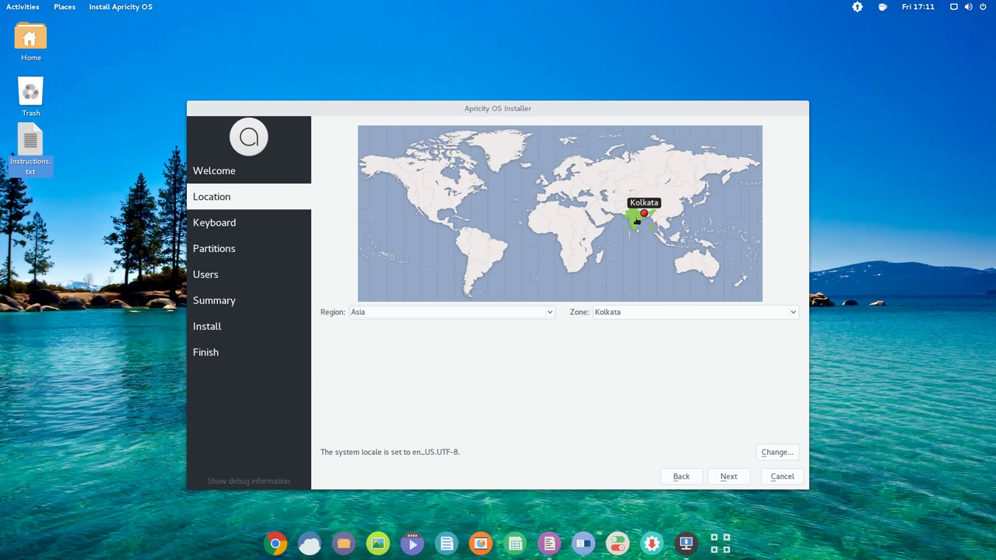
left_click(726, 476)
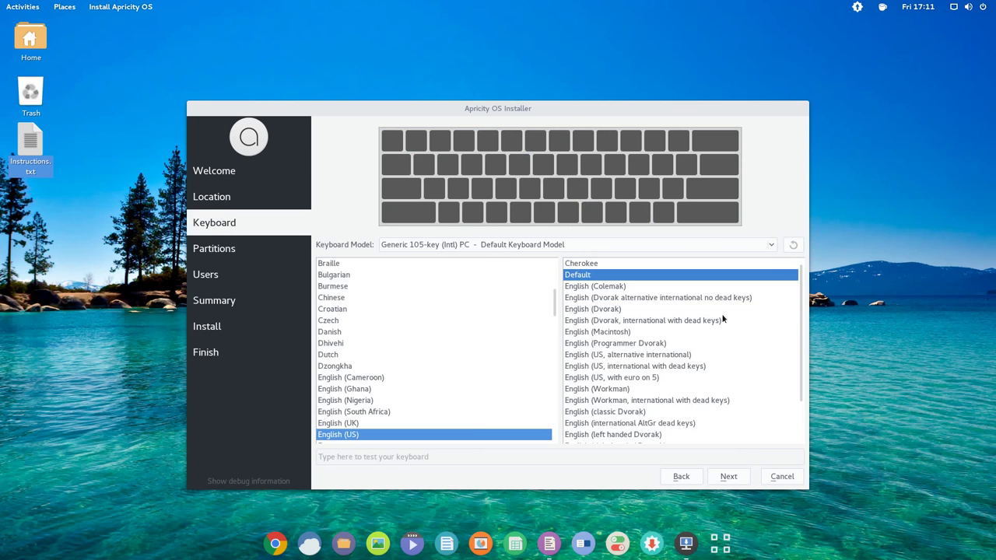
- Read the Keyboard layout instruction in step 3 of the notes
key("alt+Tab")
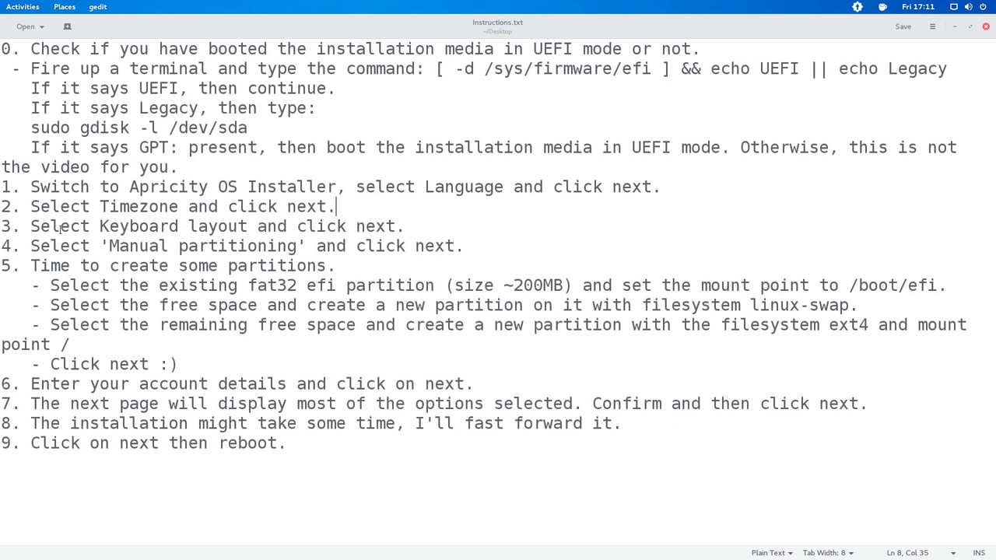
left_click_drag(99, 226, 257, 226)
double_click(373, 226)
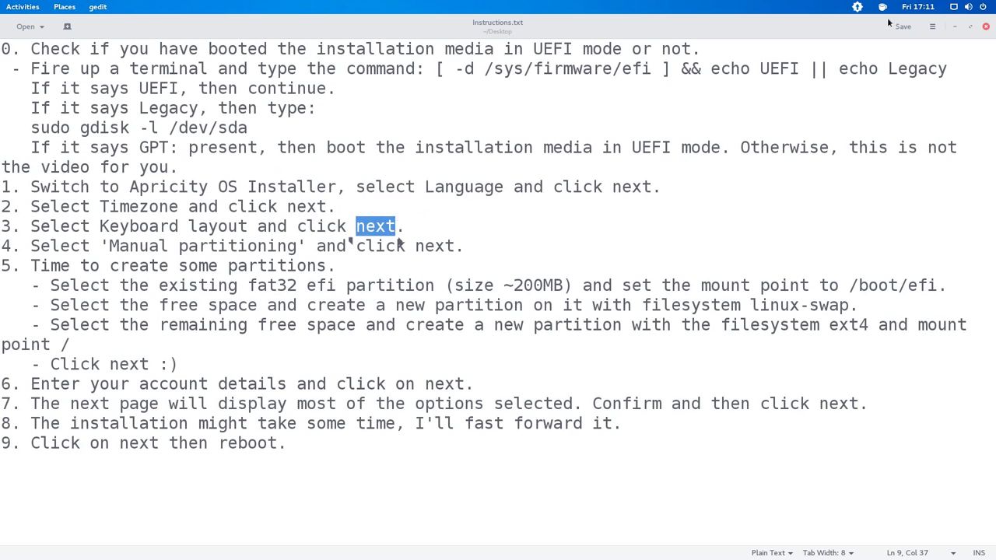
- Accept the English (US) keyboard layout and review the Manual partitioning instruction
left_click(954, 27)
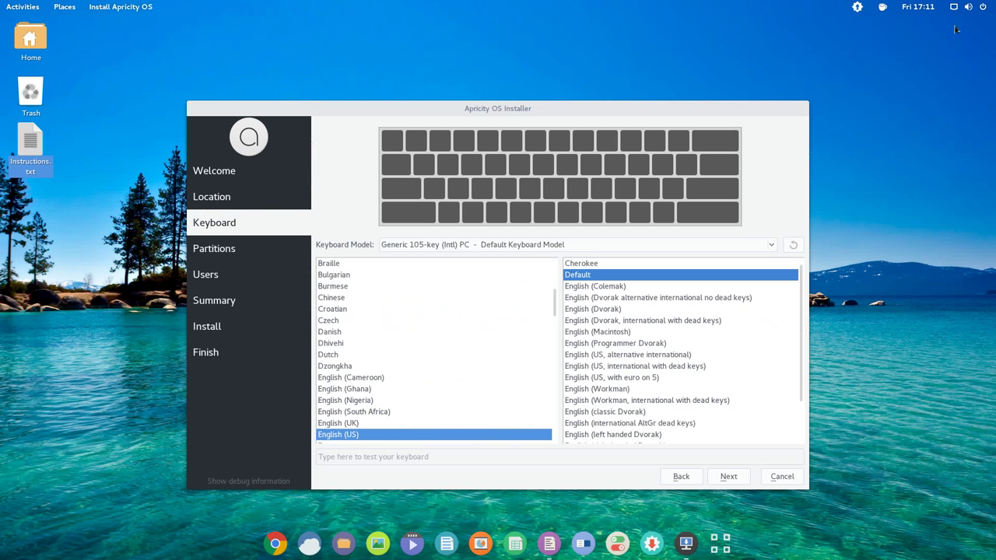
left_click(729, 477)
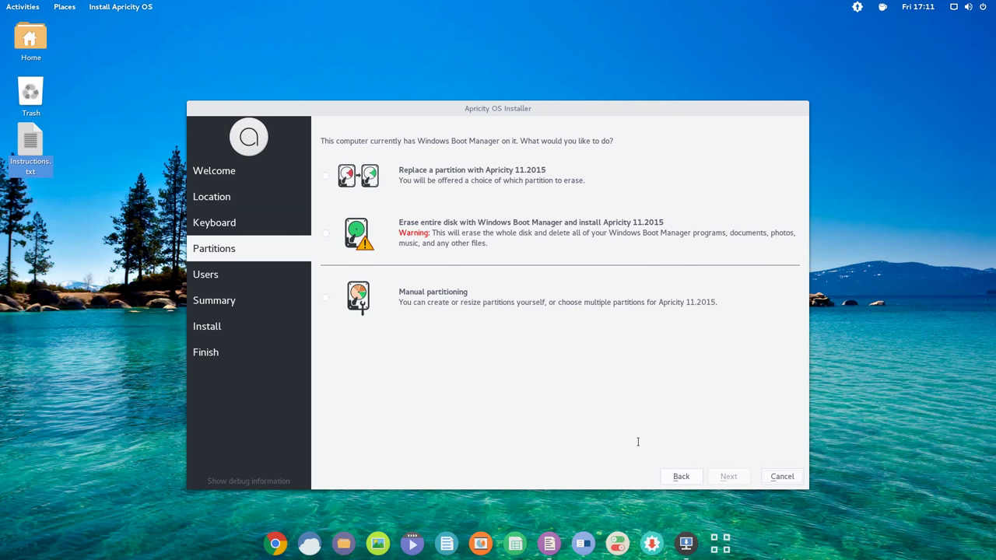
key("alt+Tab")
left_click_drag(108, 246, 297, 246)
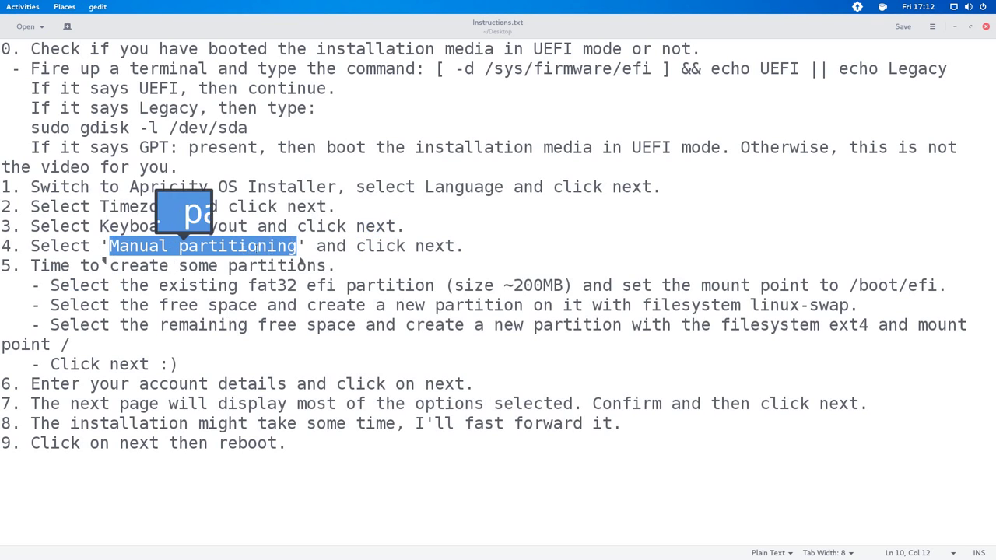
left_click_drag(416, 246, 454, 246)
left_click(464, 246)
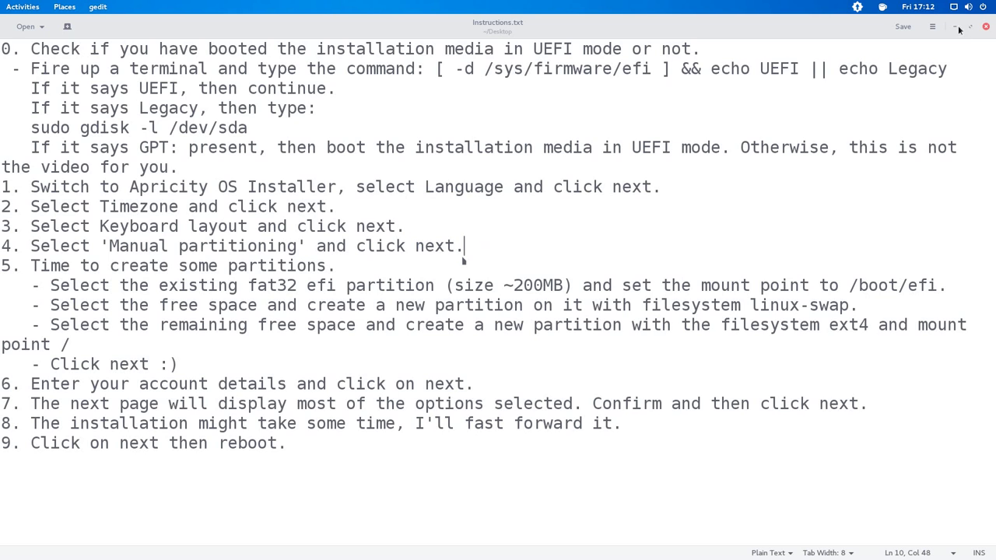
- Choose Manual partitioning and continue to the partition table
key("alt+Tab")
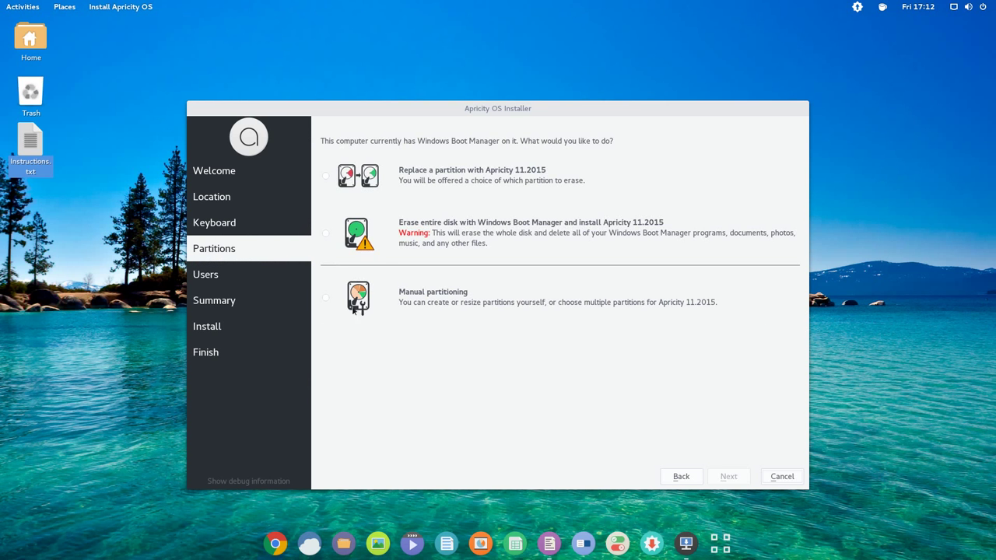
left_click(326, 298)
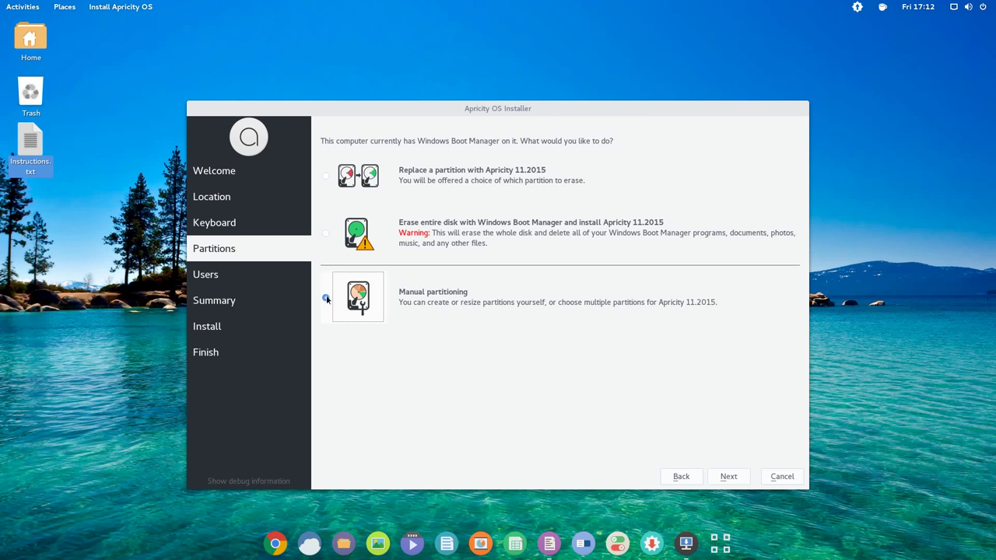
left_click(727, 476)
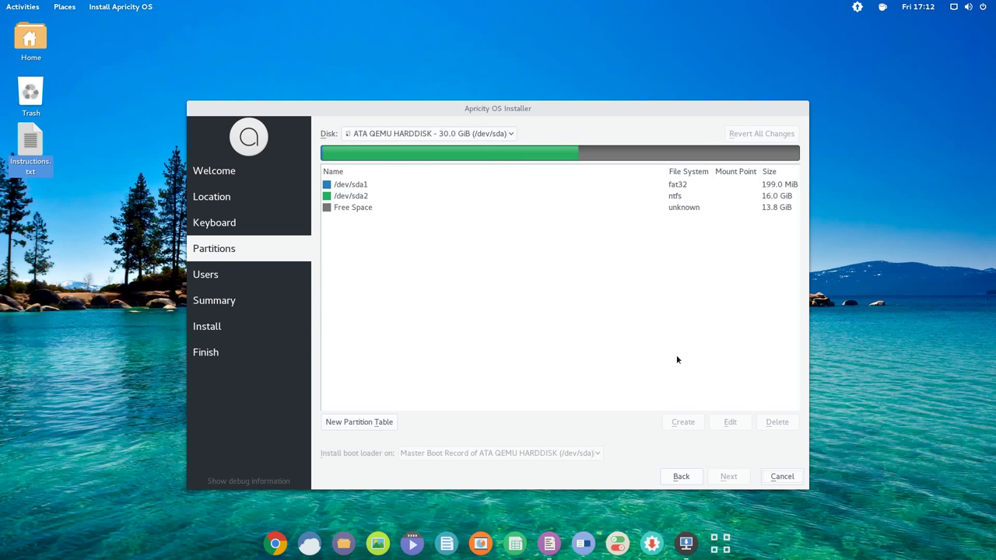
key("alt+Tab")
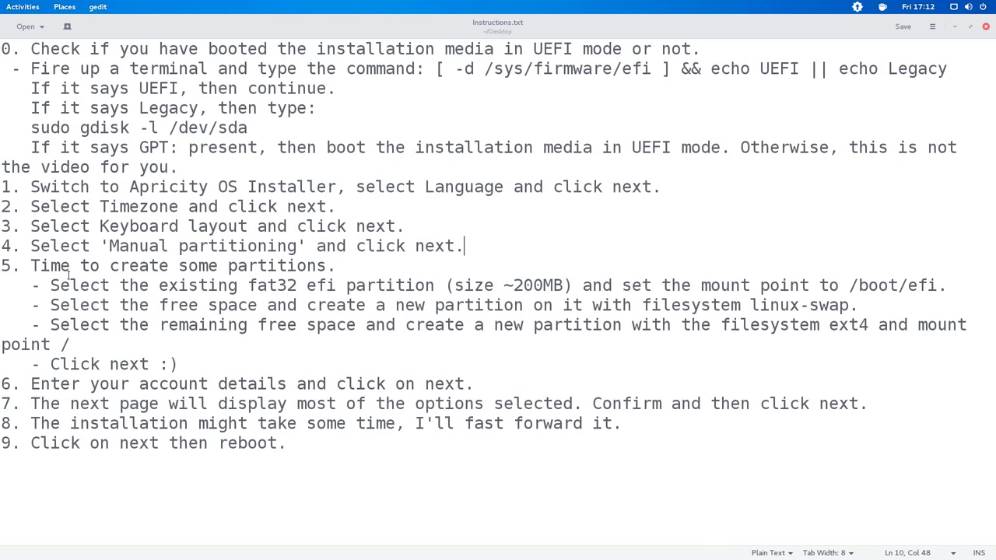
double_click(44, 266)
left_click_drag(178, 265, 325, 266)
left_click(335, 265)
left_click_drag(237, 285, 438, 299)
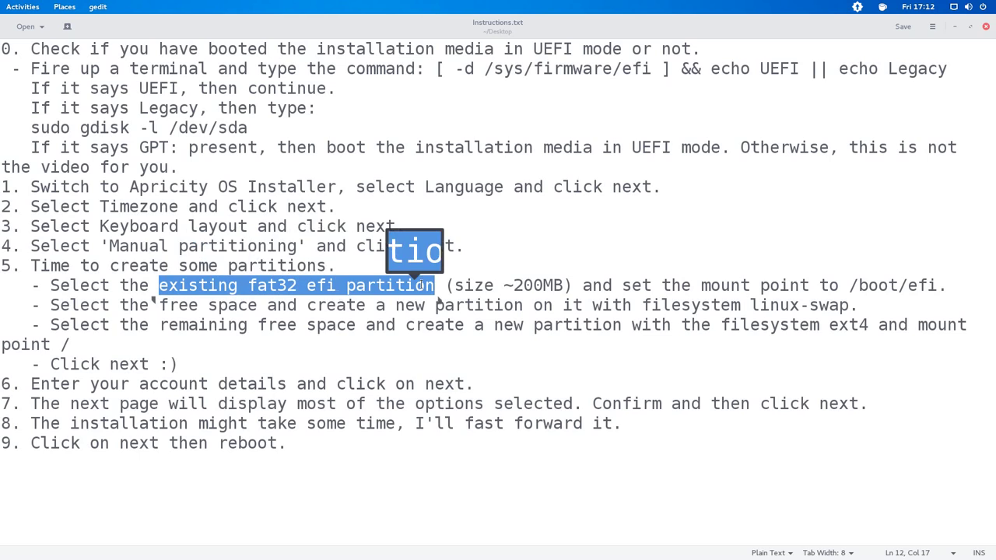
left_click_drag(622, 297, 941, 300)
left_click(848, 300)
left_click(513, 285)
left_click_drag(513, 285, 568, 285)
left_click(572, 285)
key("alt+Tab")
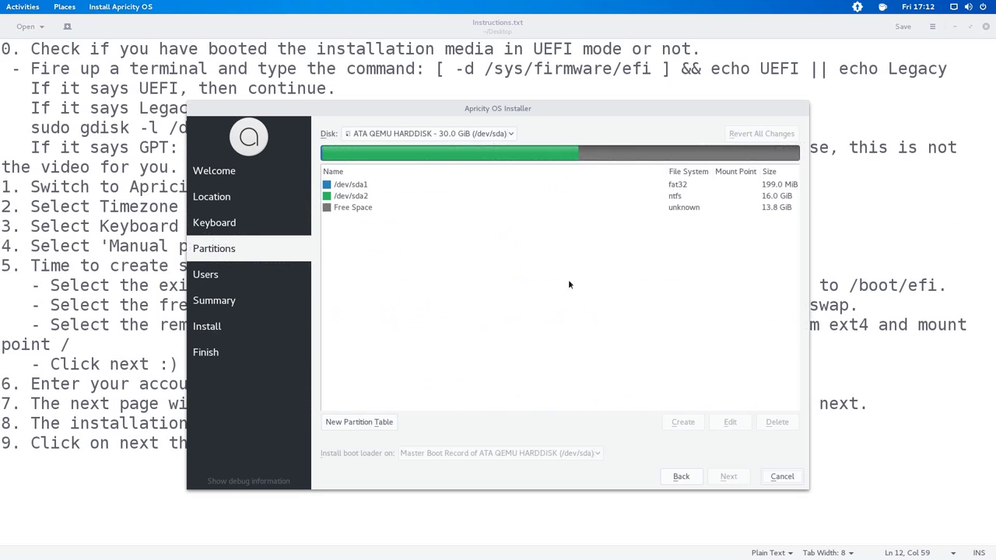
left_click(954, 27)
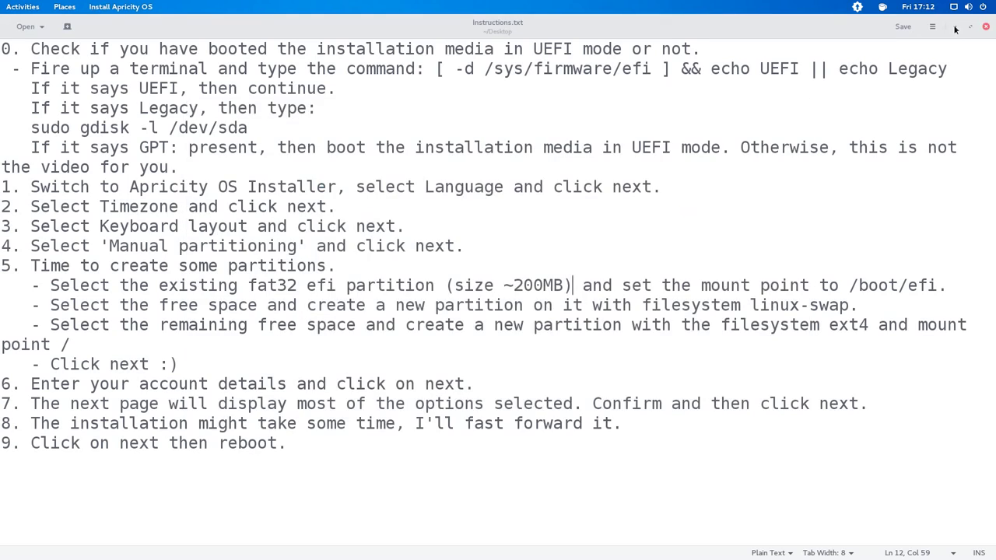
left_click(953, 27)
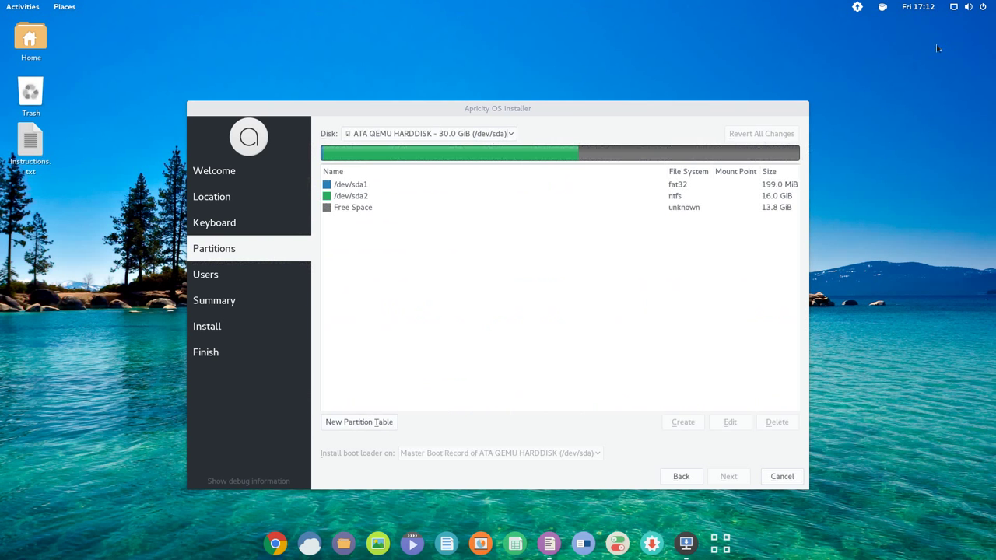
- Keep the 199 MiB fat32 /dev/sda1 partition and set its mount point to /boot/efi
left_click(775, 185)
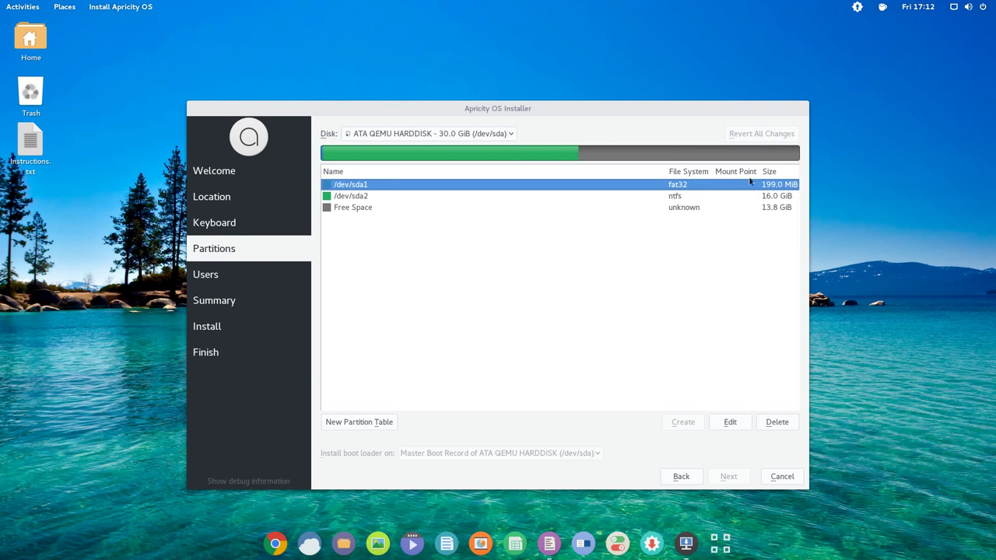
left_click(727, 421)
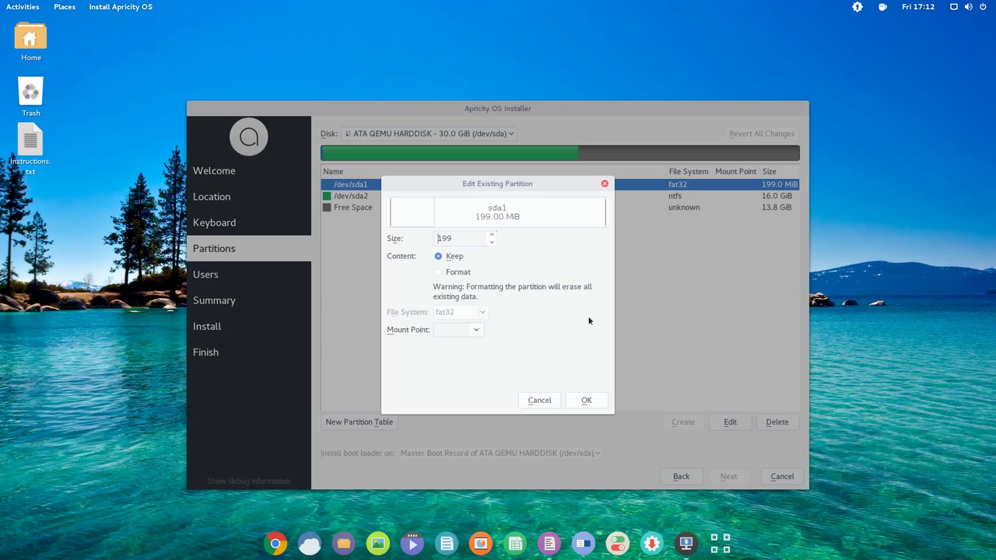
left_click(478, 330)
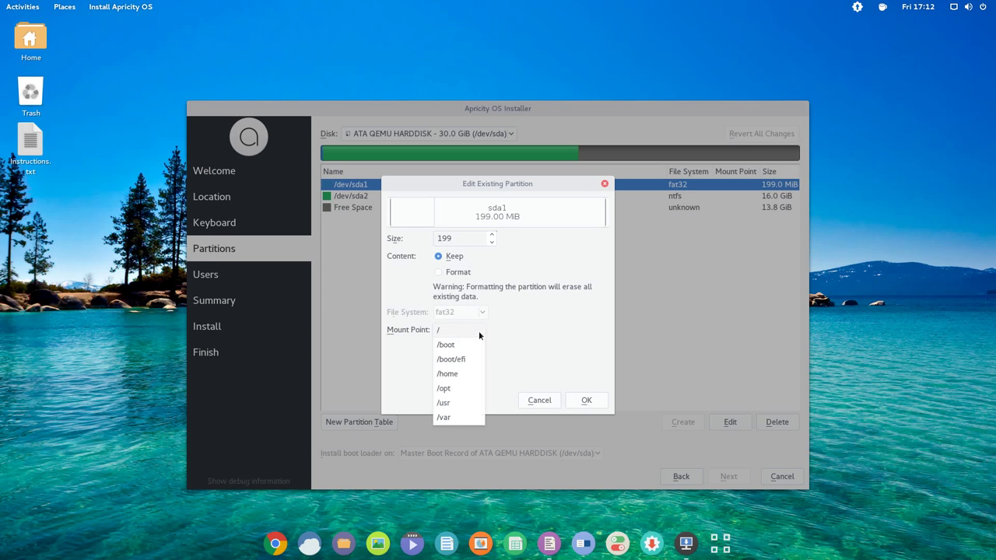
left_click(458, 360)
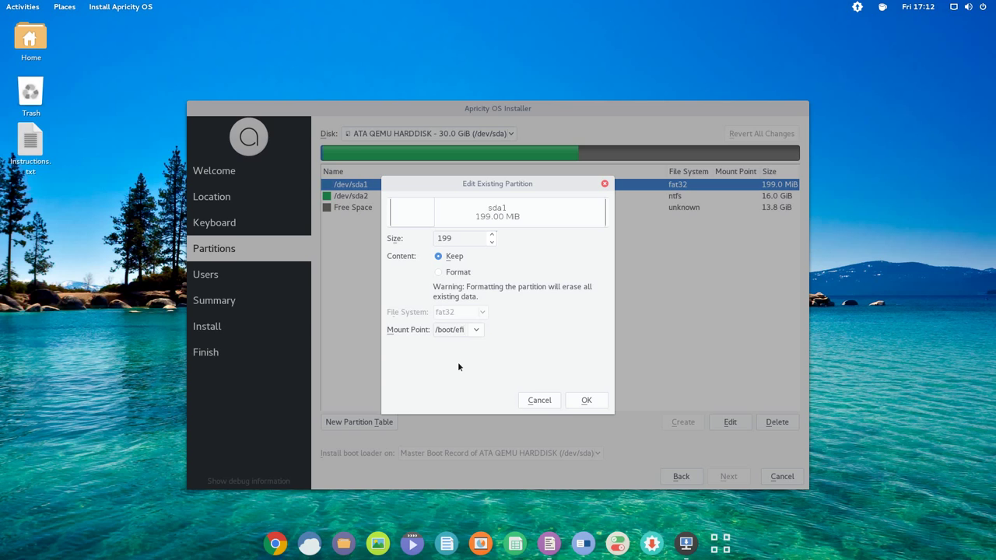
left_click(585, 400)
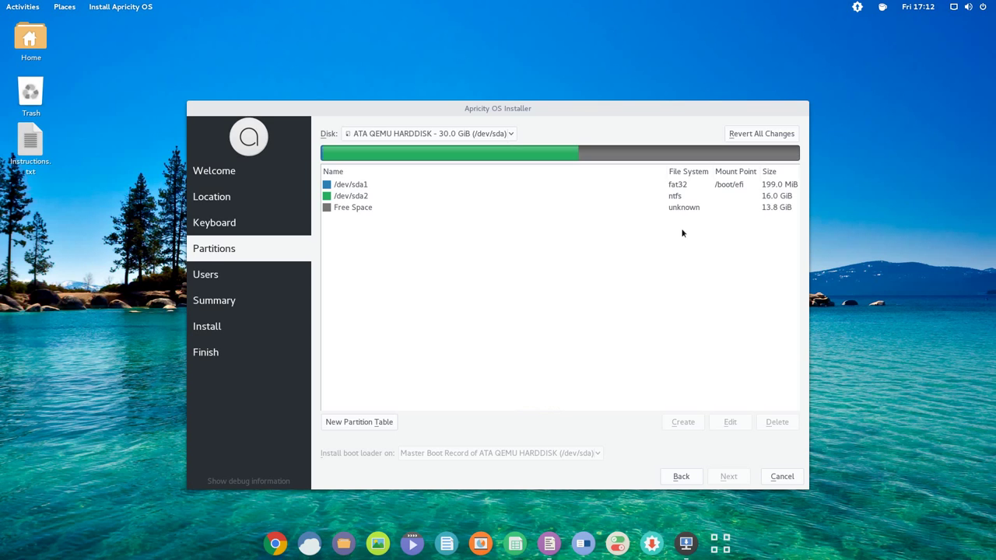
- Read the step-5 instruction on creating a linux-swap partition in the free space
key("alt+Tab")
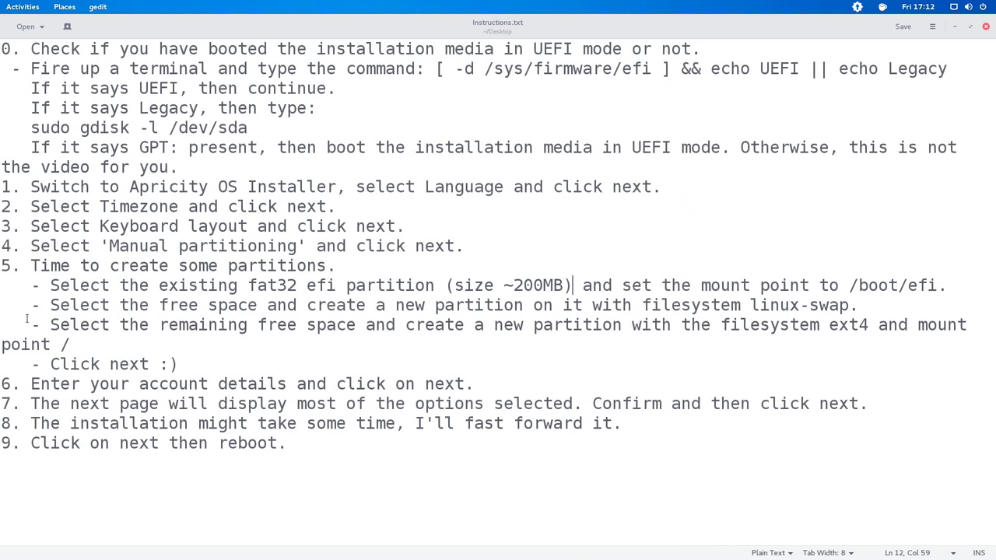
left_click_drag(51, 305, 256, 305)
left_click(159, 305)
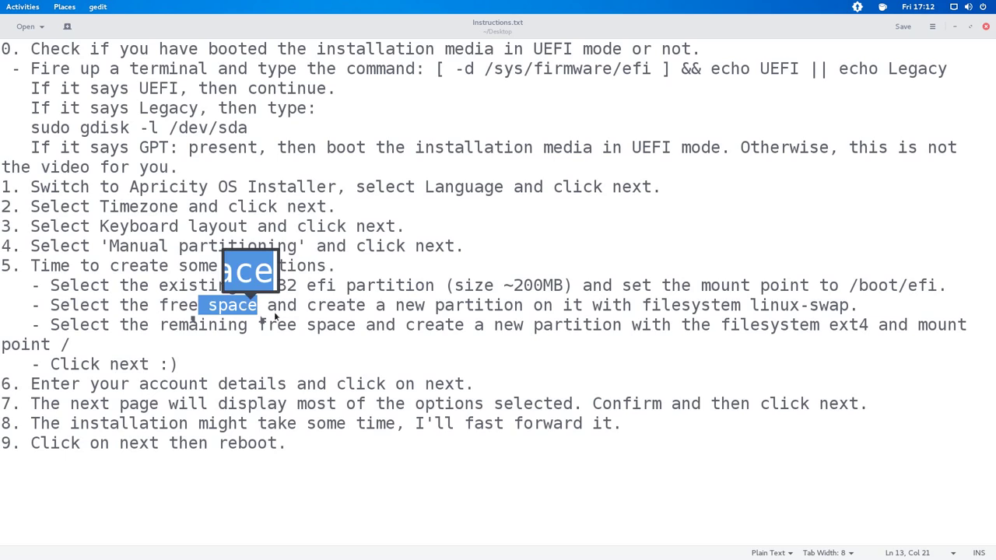
left_click_drag(395, 305, 523, 305)
left_click(749, 305)
left_click_drag(749, 305, 847, 305)
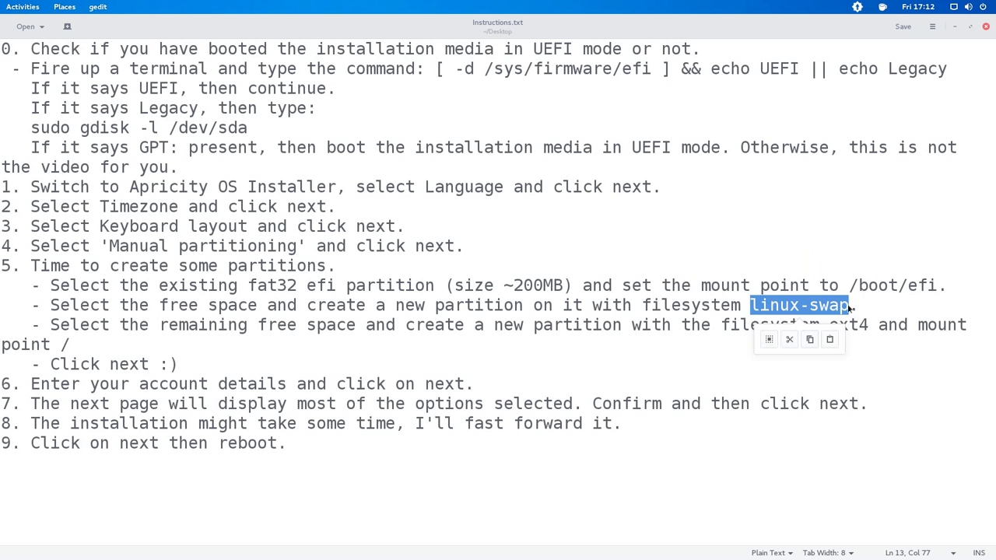
key("alt+Tab")
key("alt+Tab")
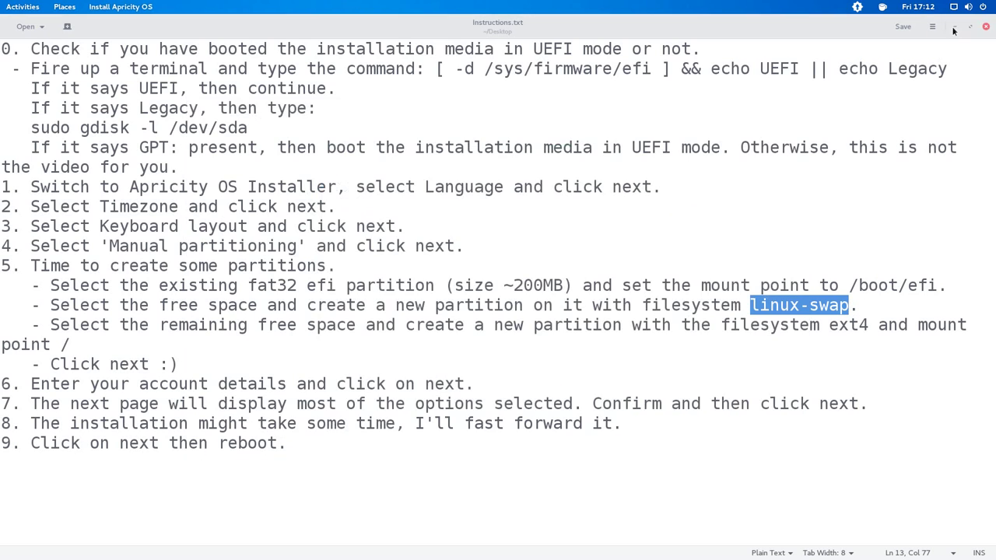
- Create a 2048 MB linuxswap partition at the start of the 13.8 GiB free space
left_click(954, 28)
left_click(359, 208)
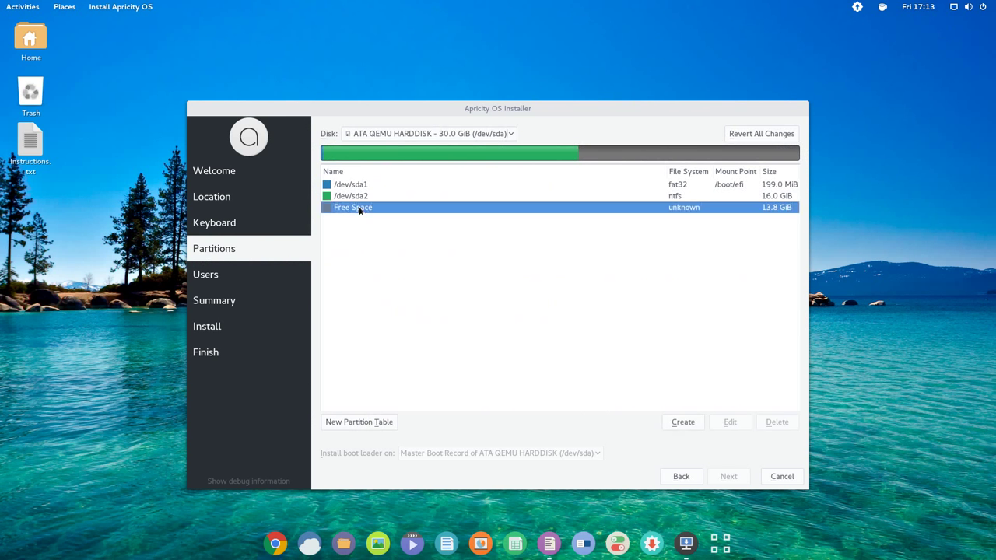
left_click(673, 422)
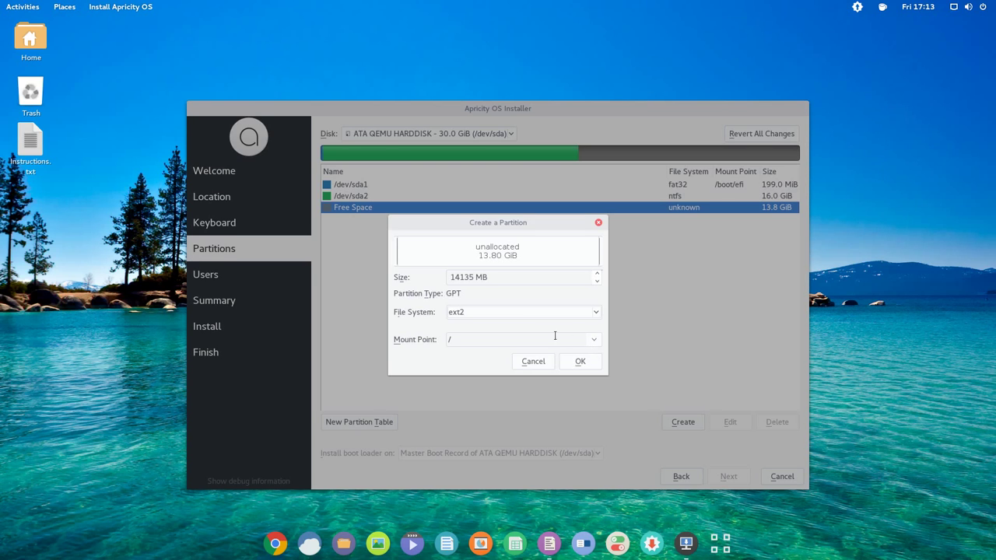
left_click(509, 313)
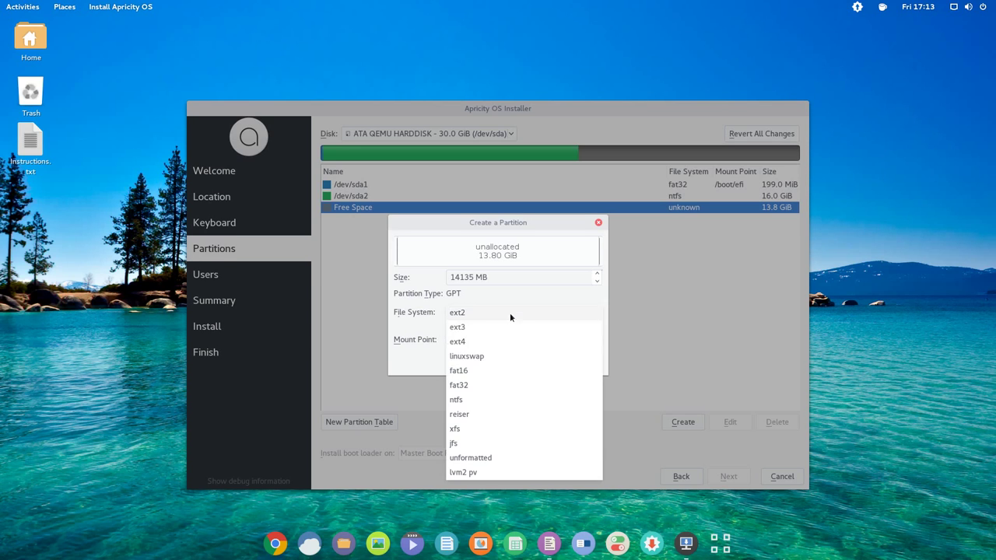
left_click(480, 355)
double_click(469, 277)
type("2048")
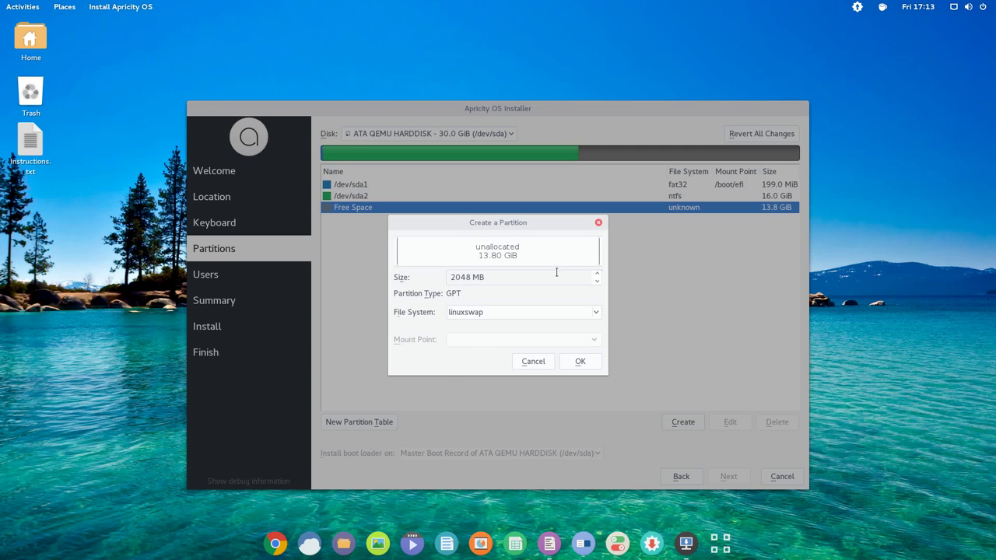
left_click(571, 364)
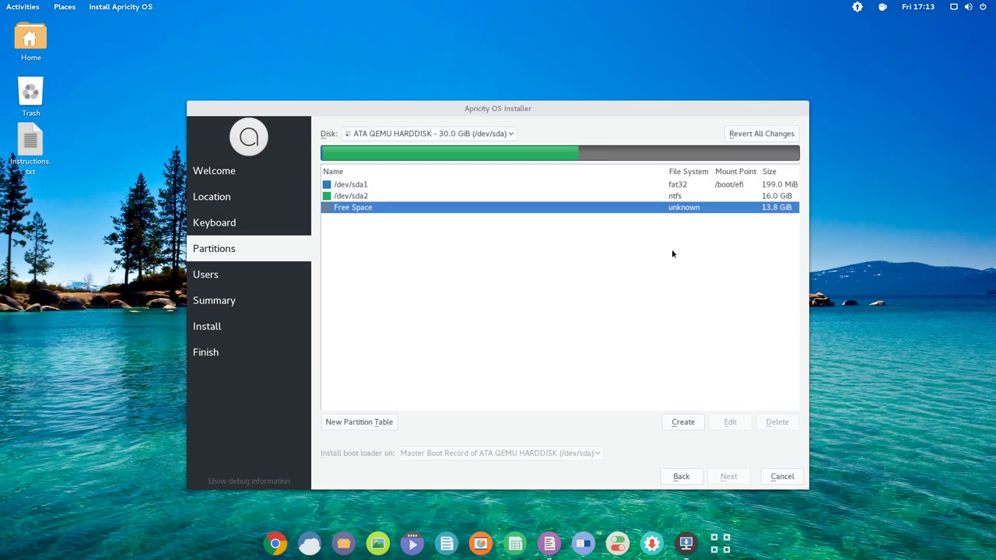
left_click(690, 209)
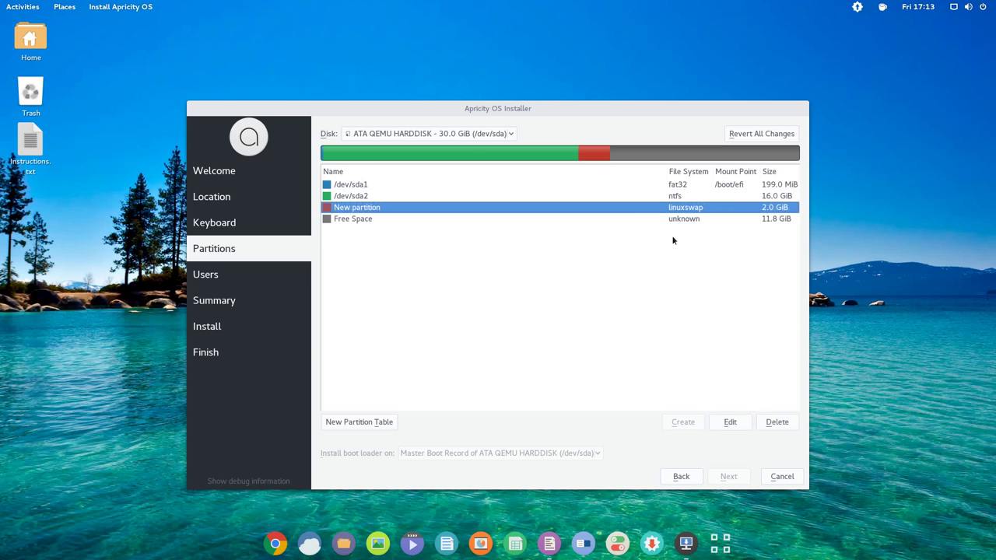
- Review the notes on turning the remaining free space into an ext4 partition mounted at /
key("alt+Tab")
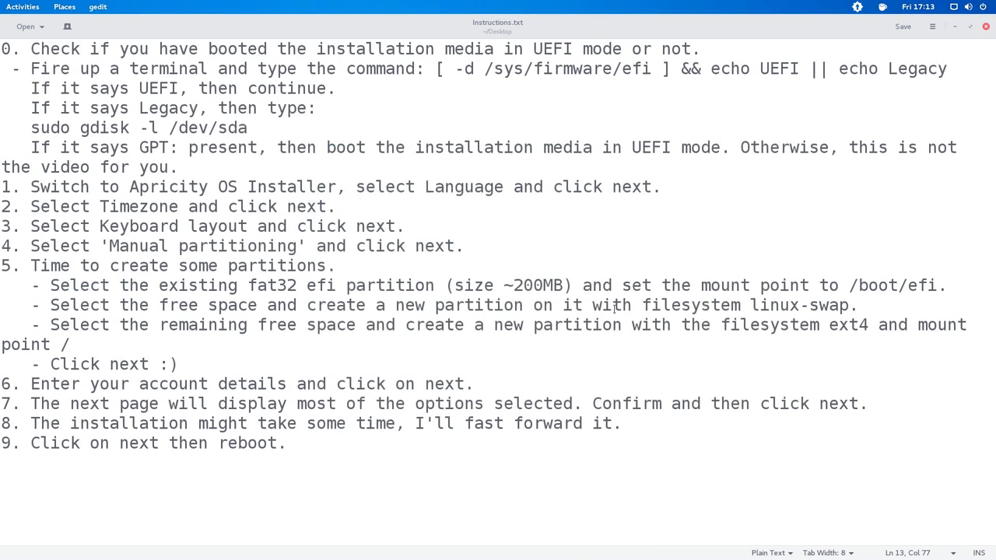
left_click_drag(161, 325, 365, 325)
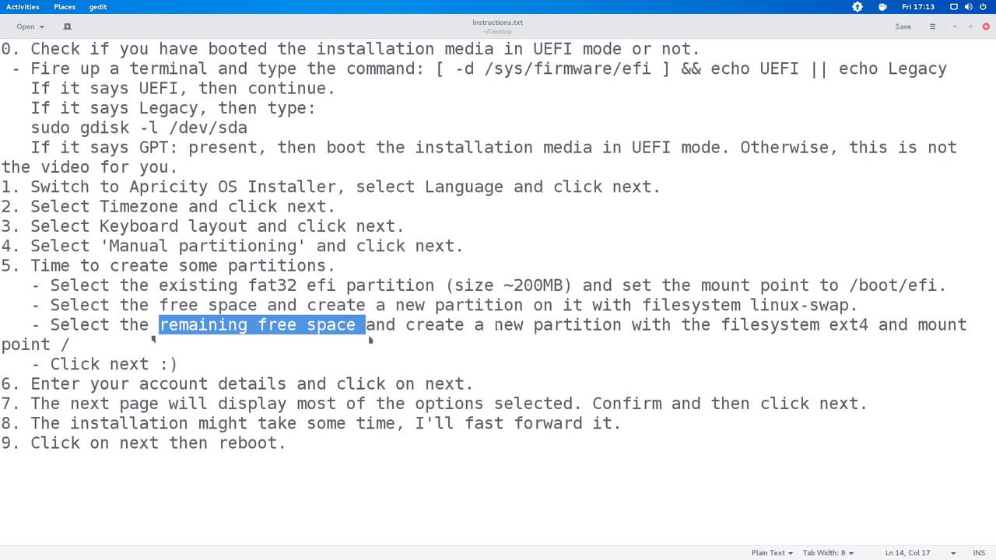
left_click(495, 325)
left_click_drag(495, 325, 621, 325)
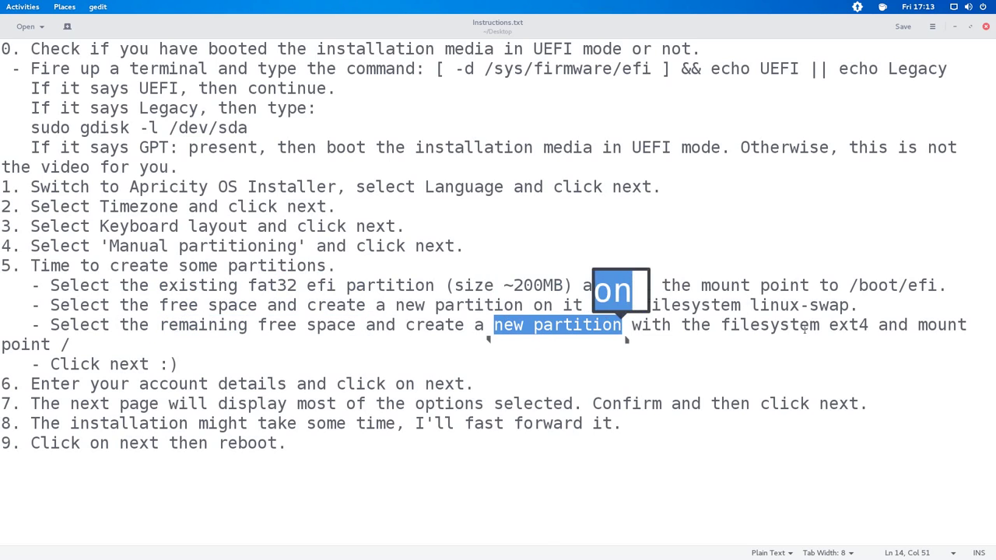
left_click_drag(827, 326, 966, 325)
left_click(916, 325)
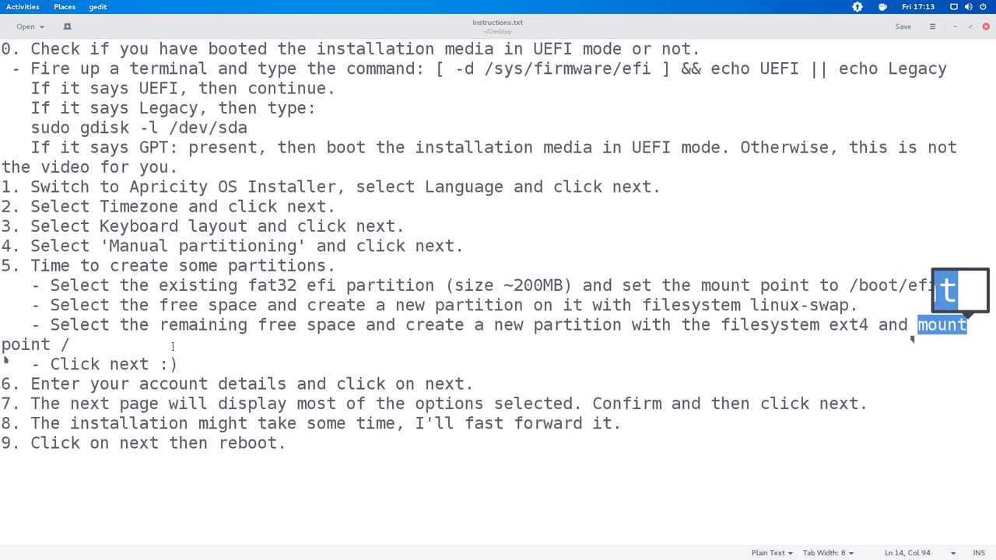
left_click(50, 344)
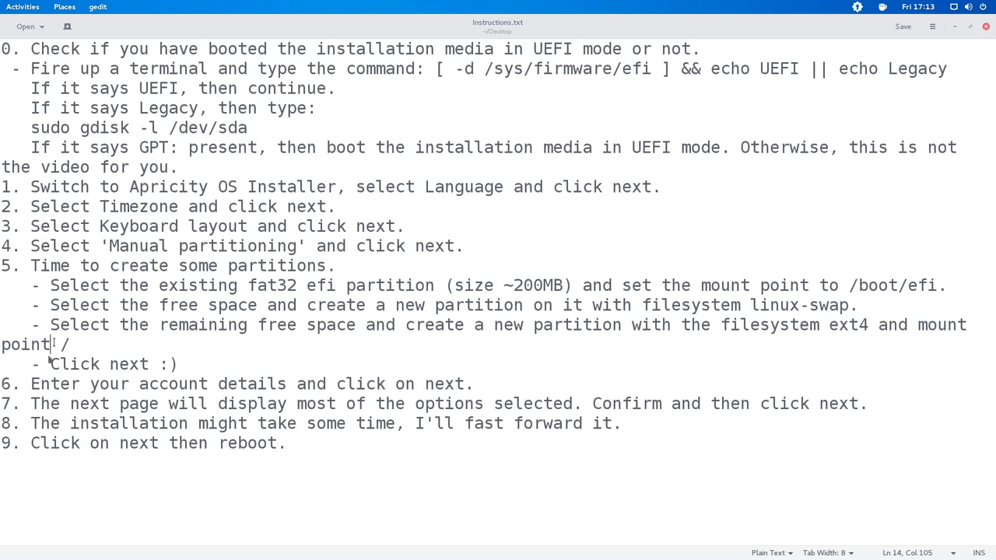
left_click(73, 347, "shift")
left_click(110, 349)
- Create an ext4 partition mounted at / from the remaining 11.8 GiB free space
key("alt+Tab")
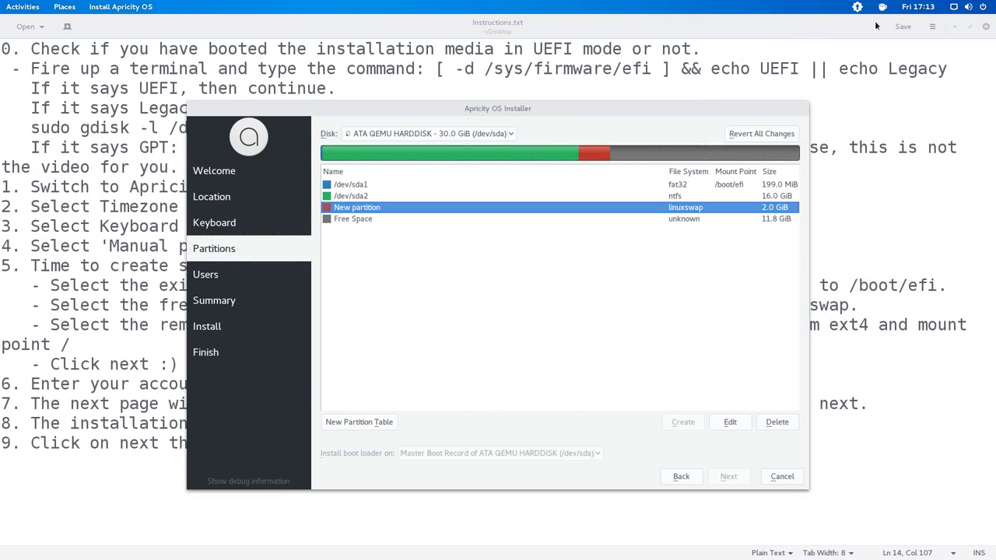
left_click(956, 29)
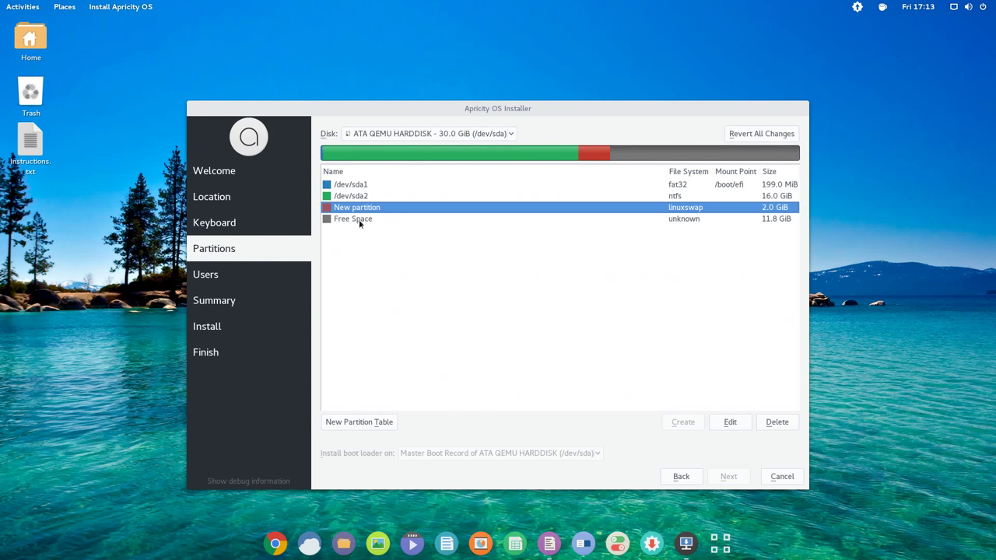
left_click(359, 220)
left_click(675, 424)
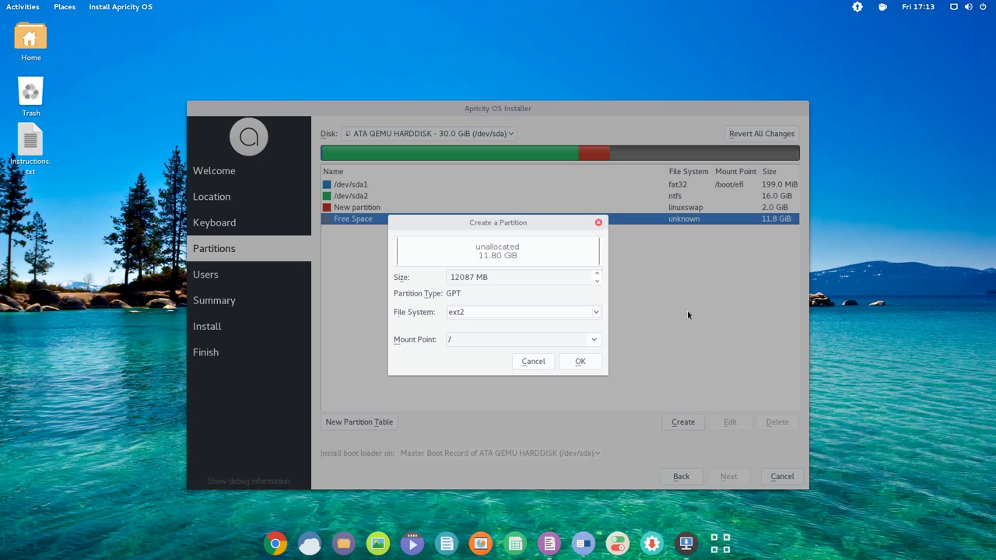
left_click(593, 315)
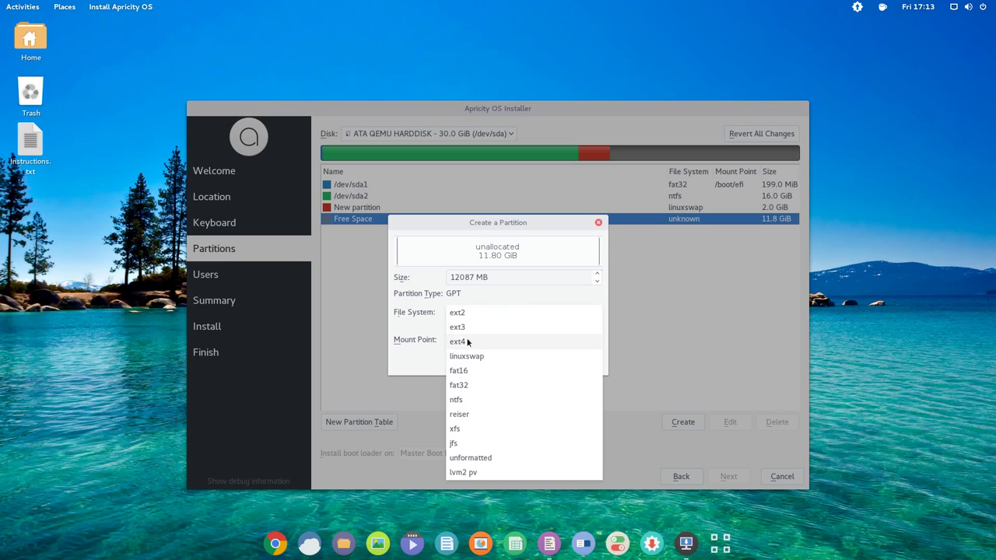
left_click(523, 342)
left_click(579, 361)
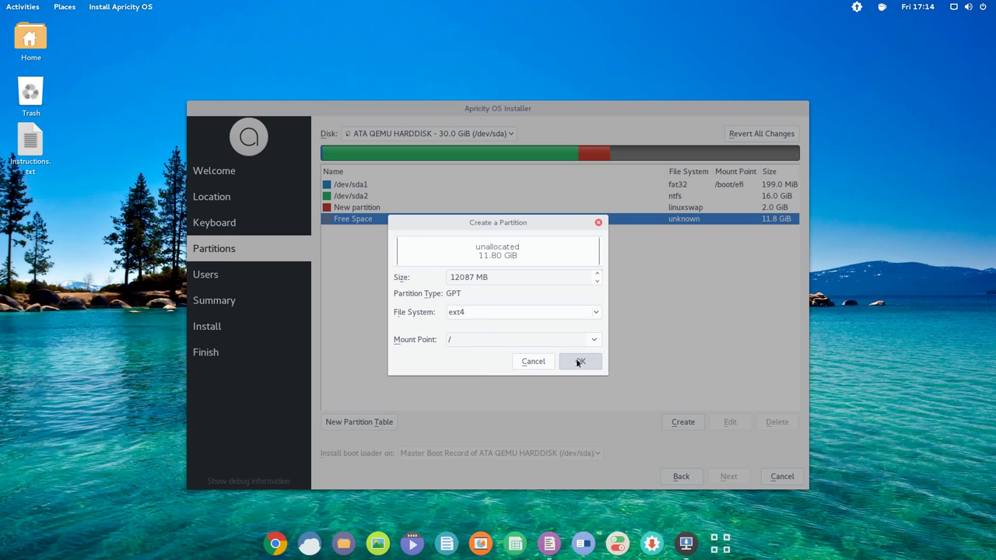
- Check the 'Click next' instruction in the notes and return to the installer
key("alt+Tab")
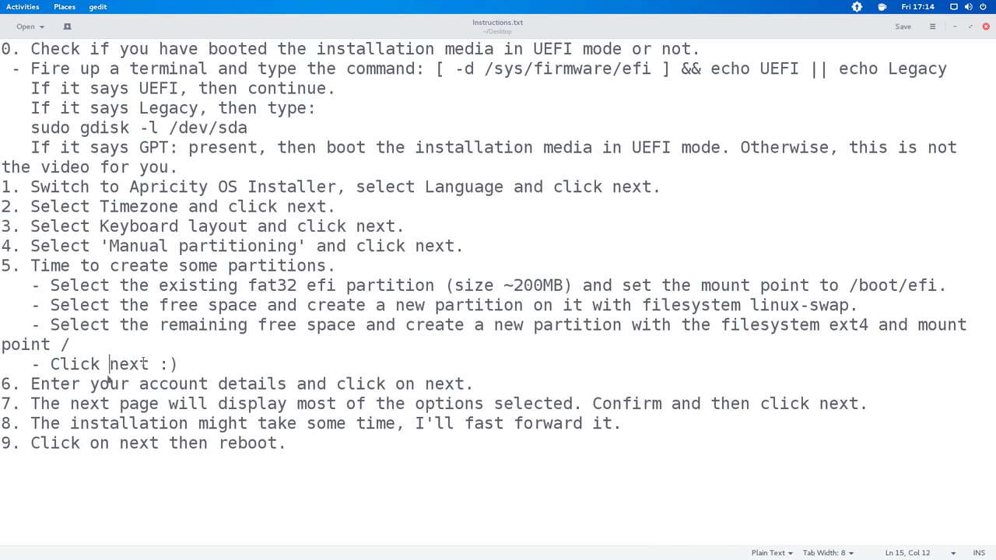
double_click(143, 363)
left_click(318, 367)
key("alt+Tab")
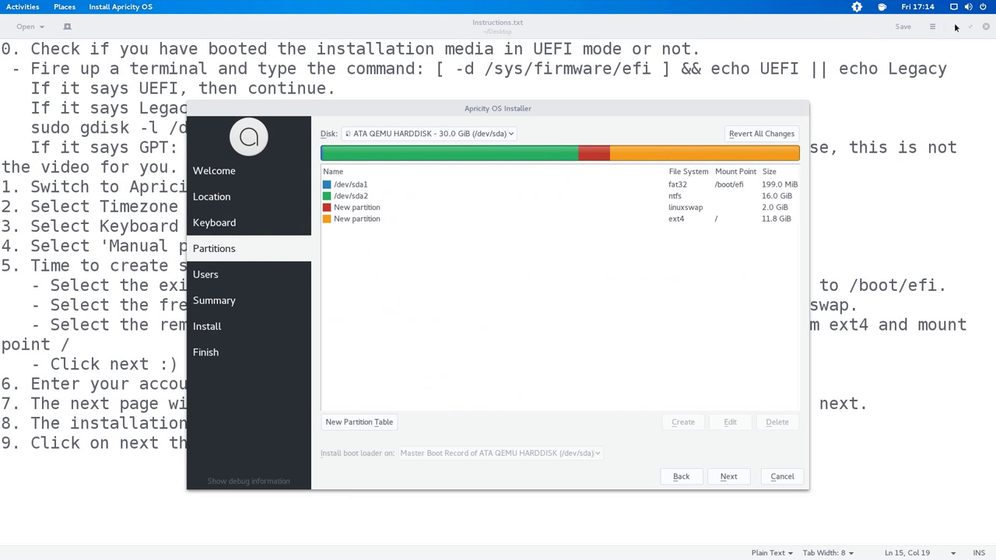
left_click(955, 27)
left_click(955, 28)
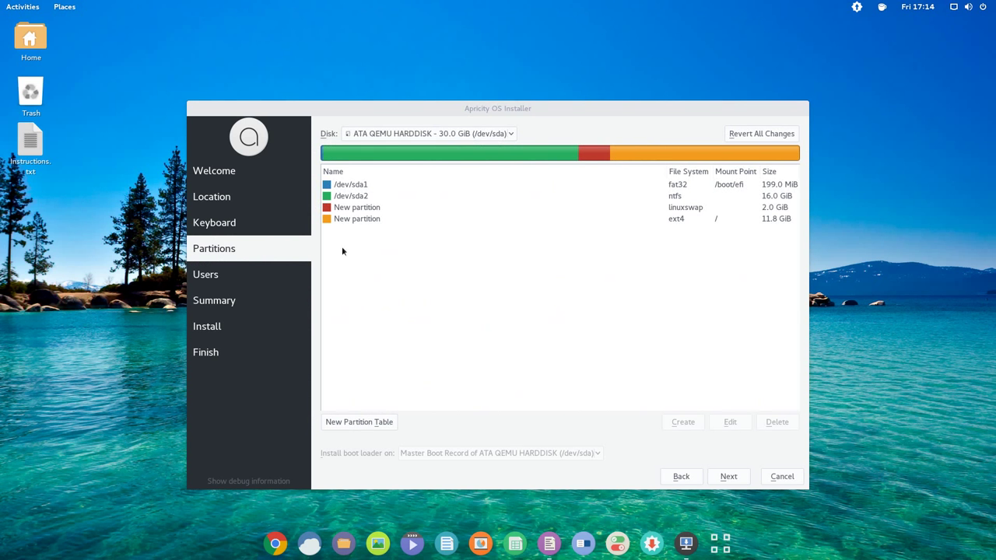
- Advance to the Users page and read step 6 about entering account details
left_click(728, 478)
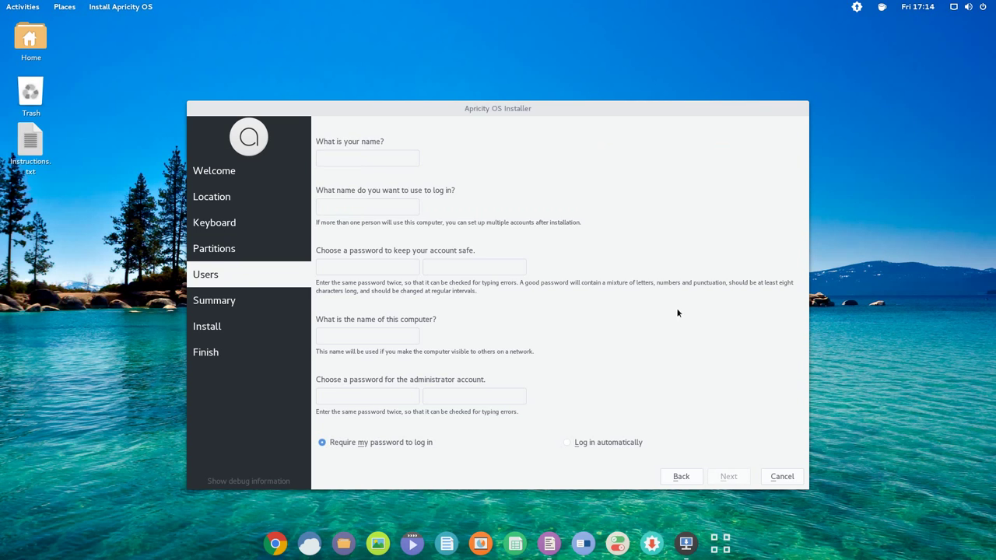
key("alt+Tab")
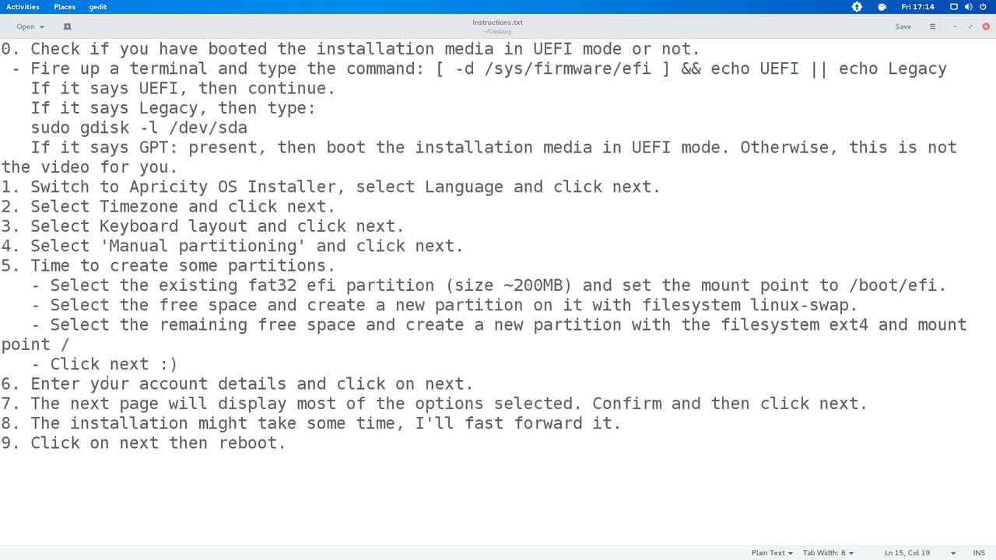
left_click_drag(140, 383, 287, 383)
left_click_drag(425, 383, 464, 384)
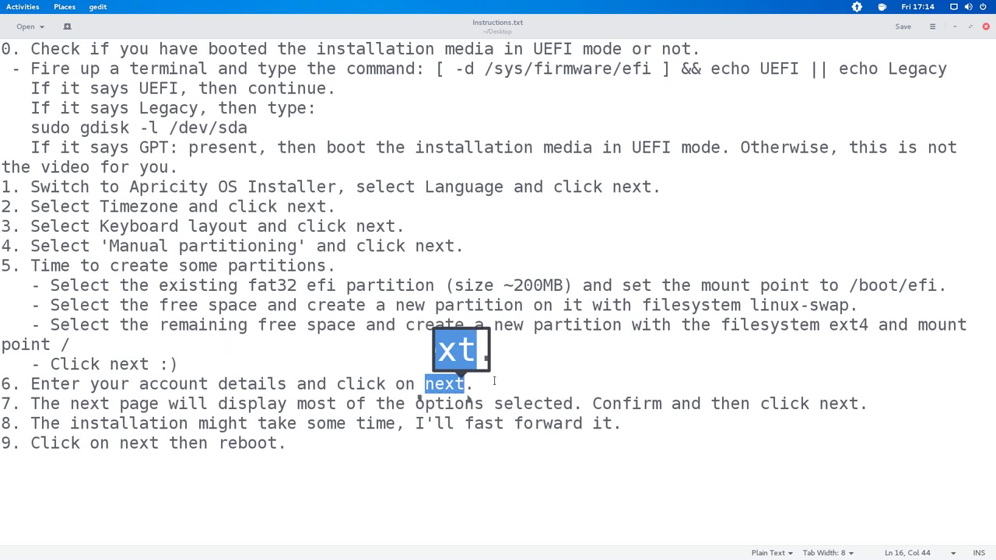
- Enter the full name, login name and password, and set the computer name to linux
left_click(955, 27)
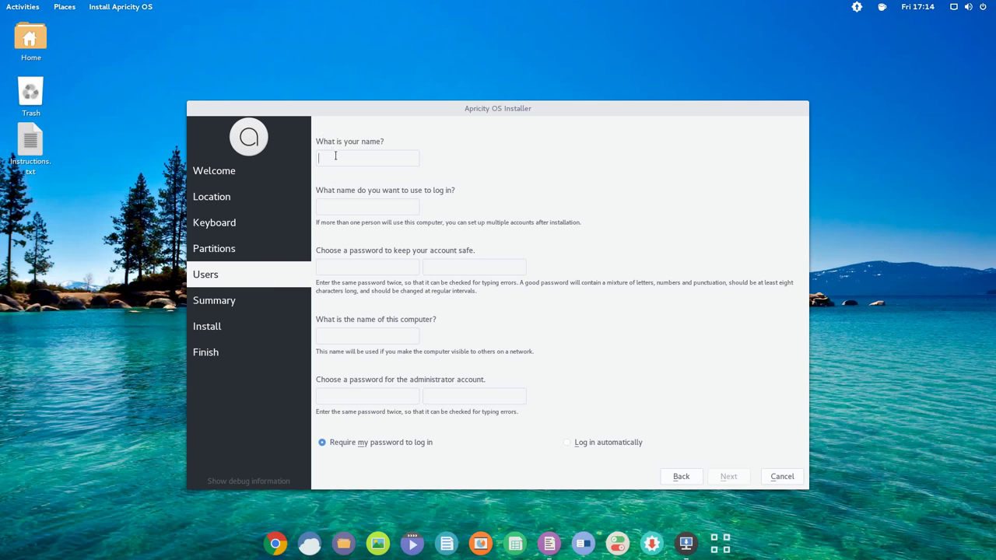
type("Nehal J Wani")
key("Tab")
type("wani")
key("Tab")
type("********")
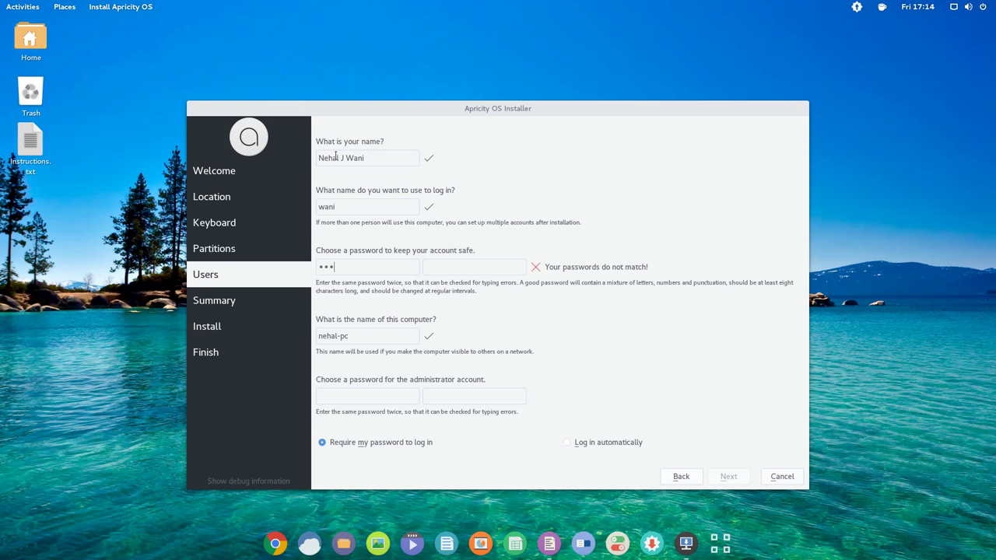
type("********")
key("Tab")
key("BackSpace")
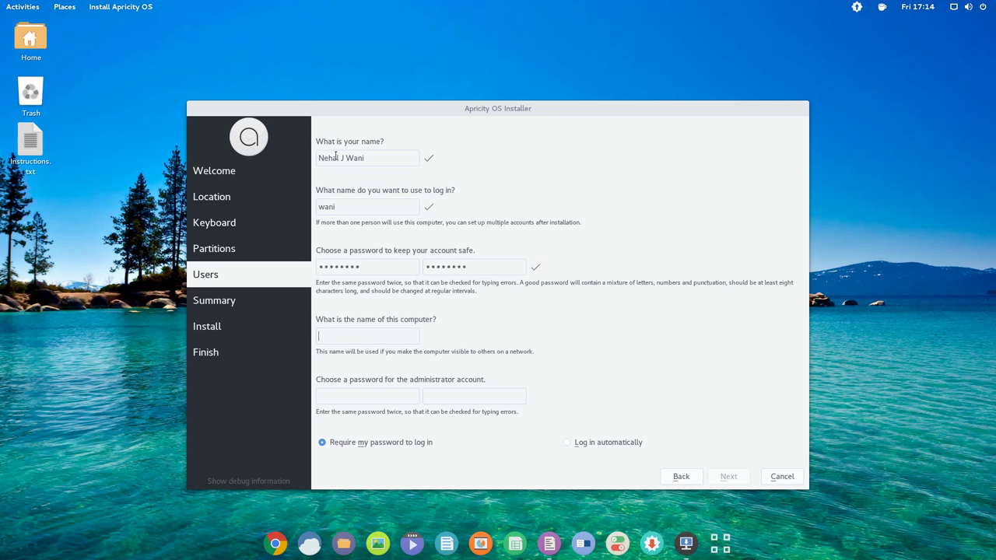
type("linu*********")
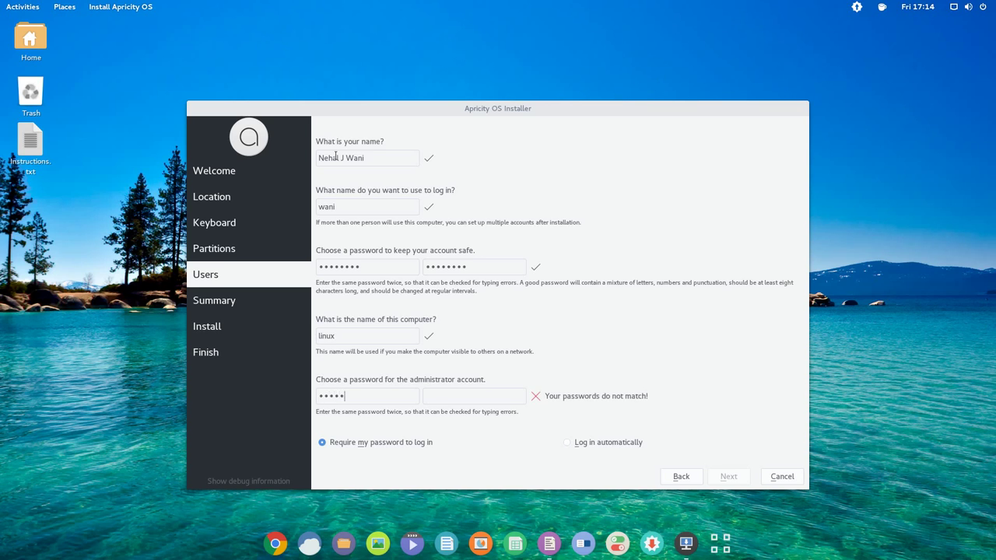
- Fill in the administrator password confirmation, then read step 7 in the notes
key("Tab")
type("***")
key("BackSpace")
key("BackSpace")
key("BackSpace")
type("*********")
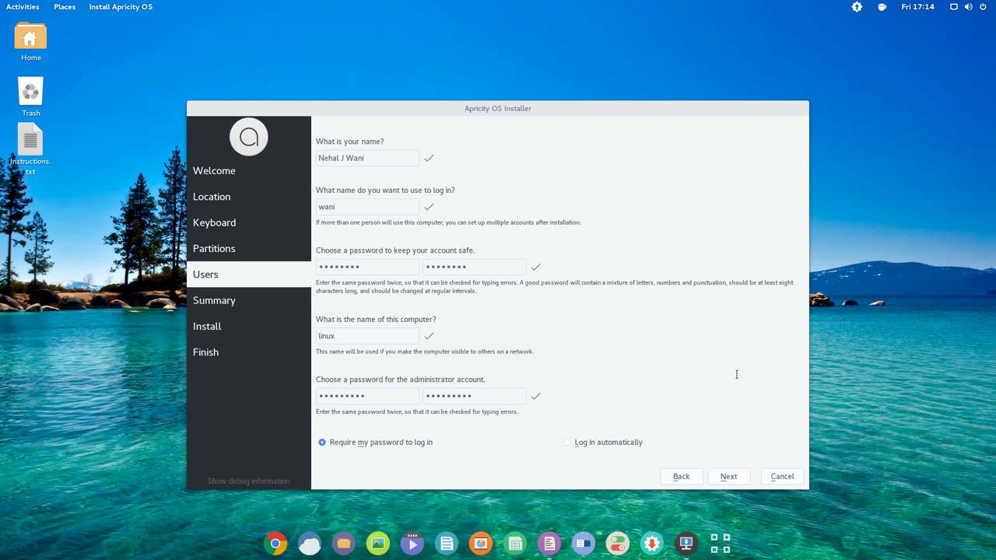
key("alt+Tab")
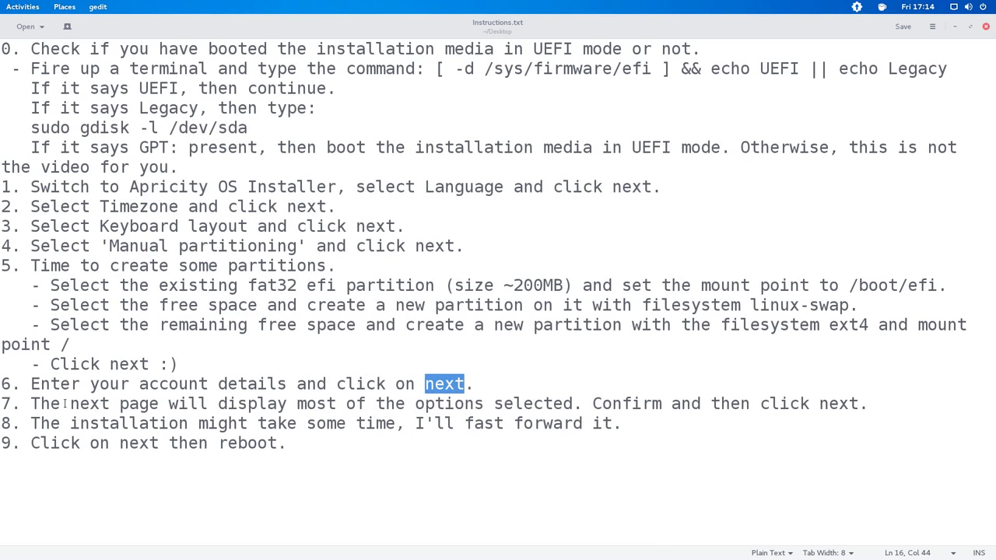
left_click_drag(70, 403, 208, 402)
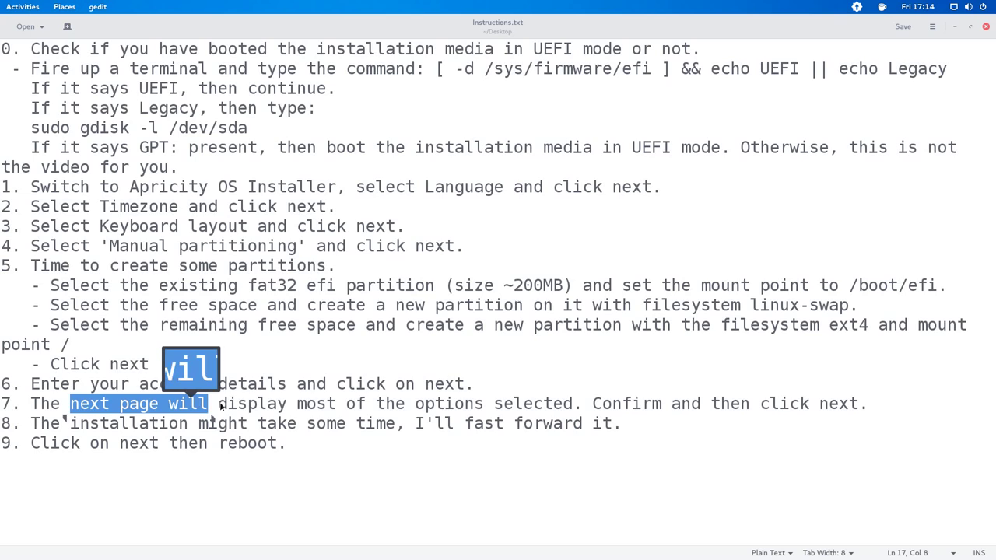
- Read step 7 about confirming the selected options and clicking next
double_click(316, 403)
left_click_drag(336, 403, 573, 402)
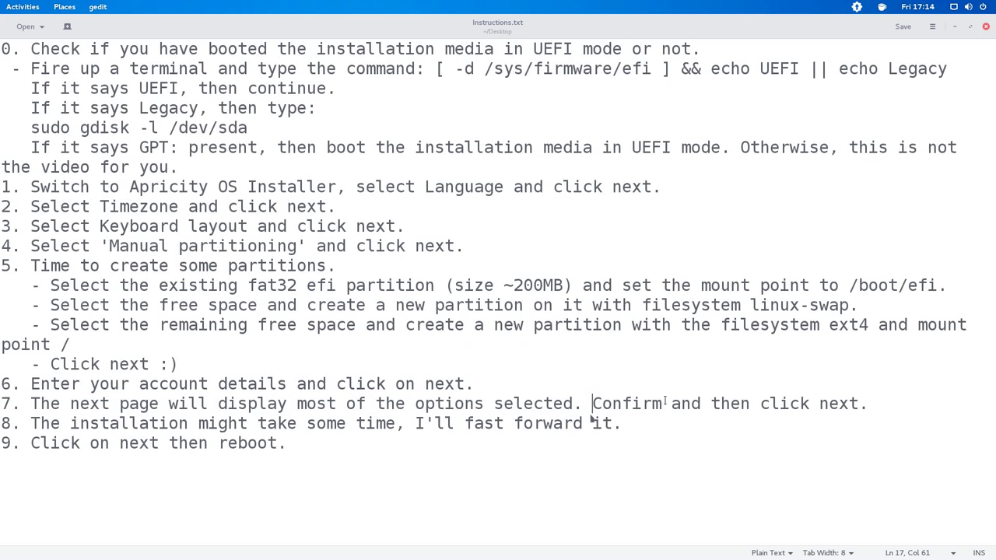
double_click(627, 403)
double_click(784, 402)
left_click_drag(784, 403, 856, 402)
left_click(868, 403)
key("alt+Tab")
key("alt+Tab")
left_click(953, 27)
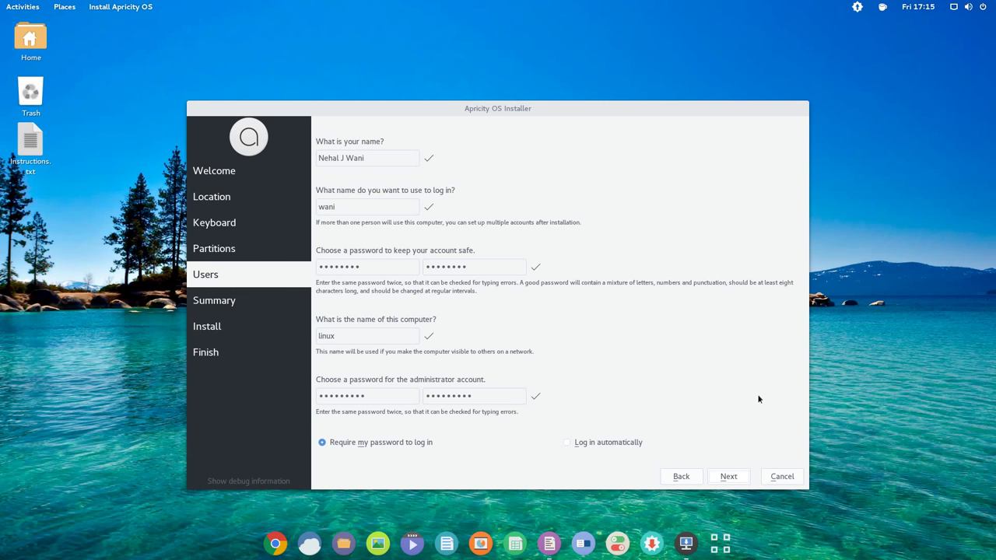
- Move past user setup to the Summary page and start the Apricity OS installation
key("Return")
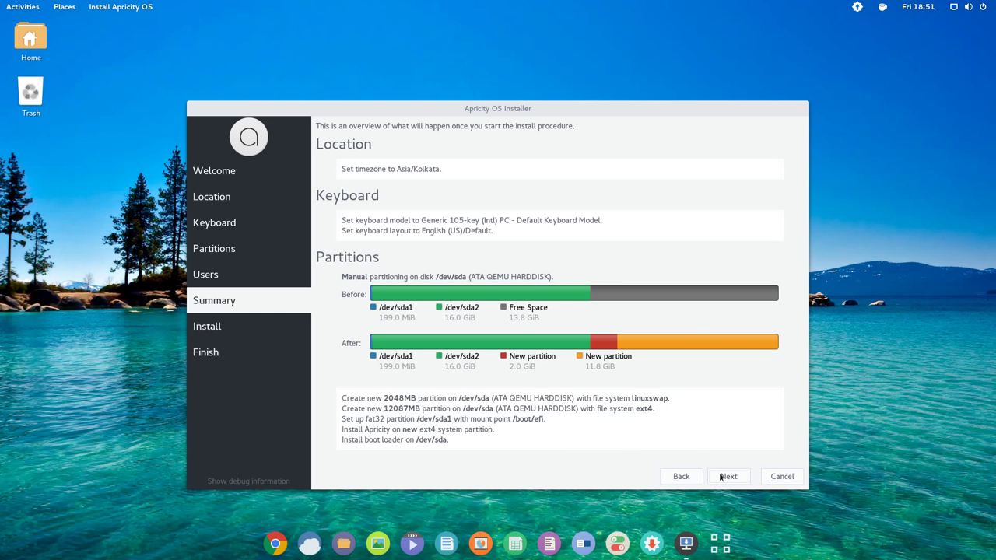
left_click(721, 476)
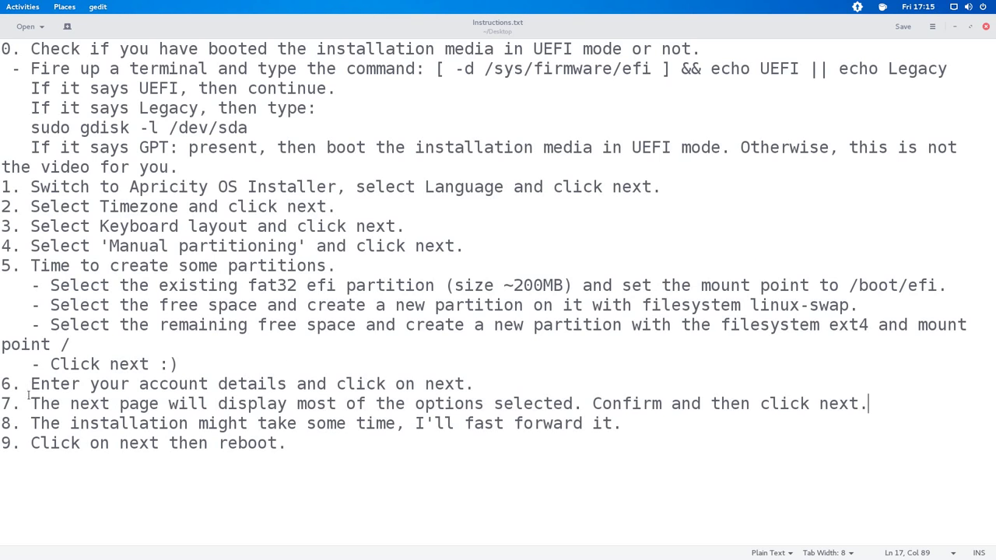
- Append ' :) :) :)' to the end of step 8 in the gedit instructions file
left_click(70, 428)
left_click_drag(68, 438, 612, 424)
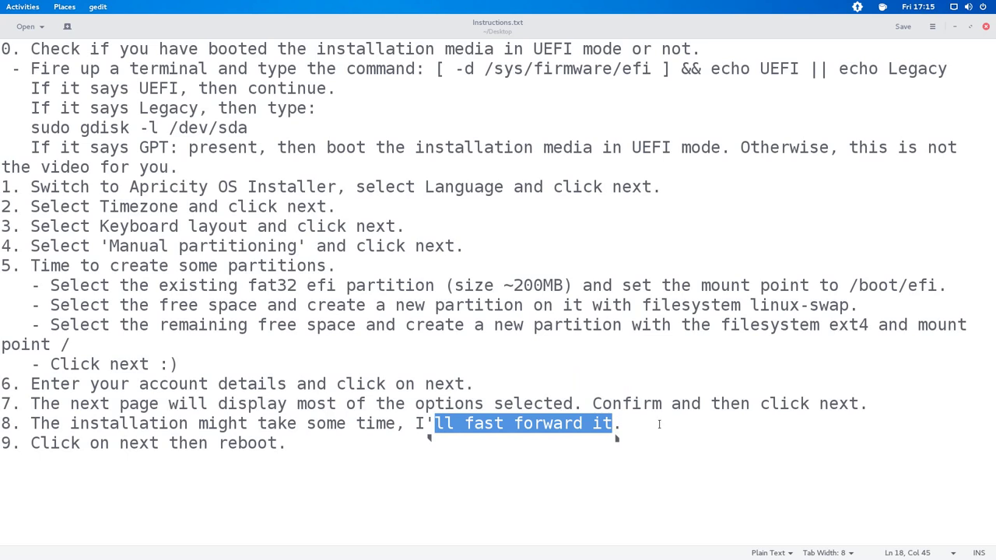
left_click(669, 423)
type(":)")
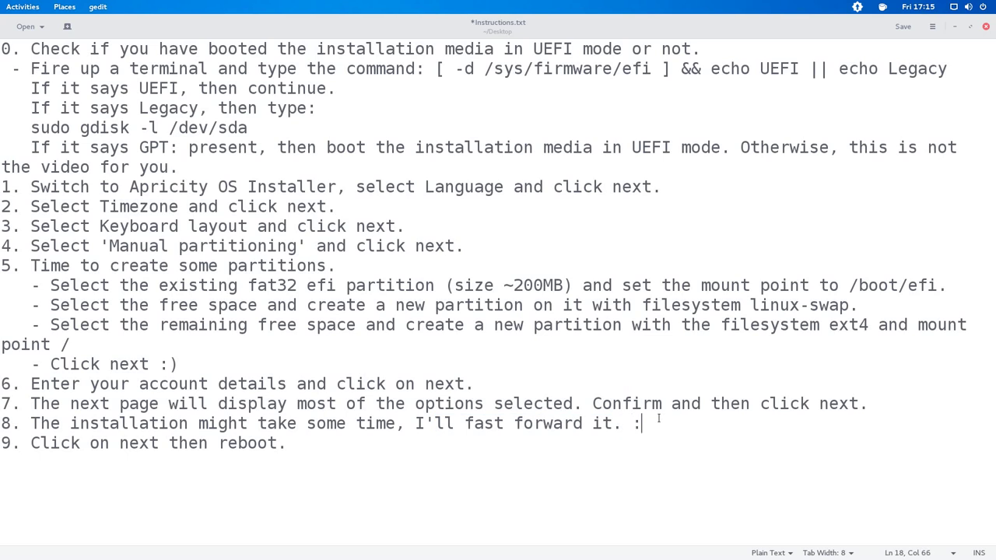
type(" :) :)")
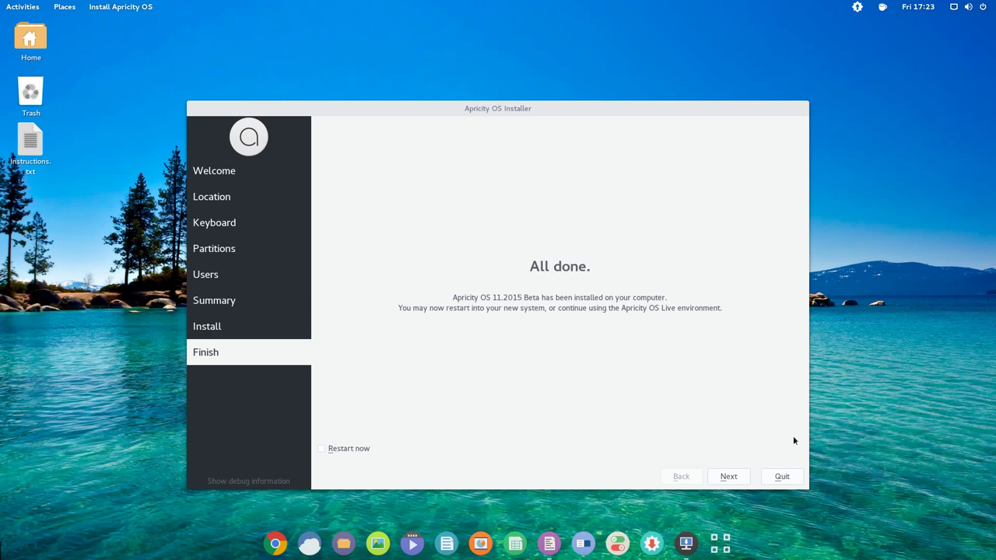
- Bring the gedit notes forward and highlight 'next' and 'reboot' in step 9
left_click(549, 542)
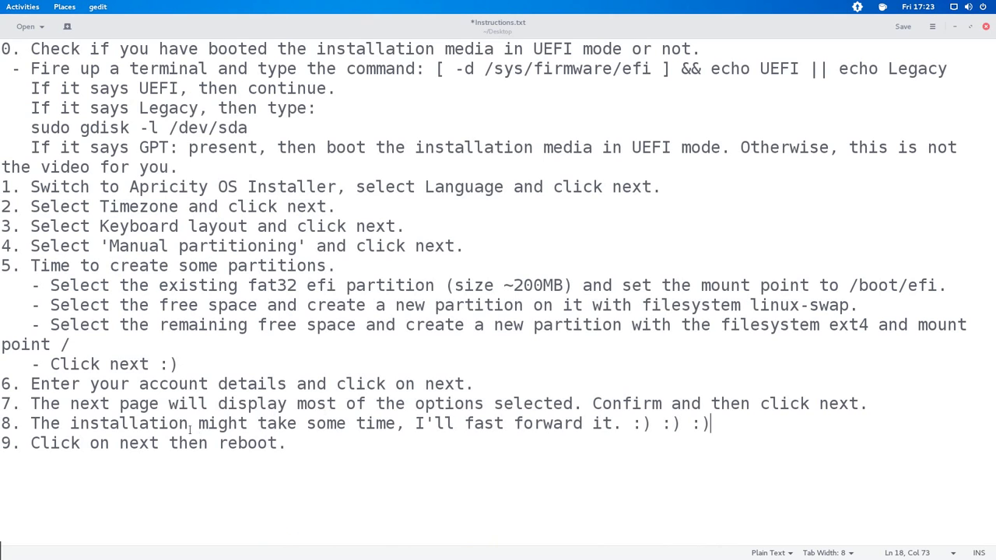
left_click(120, 442)
double_click(120, 454)
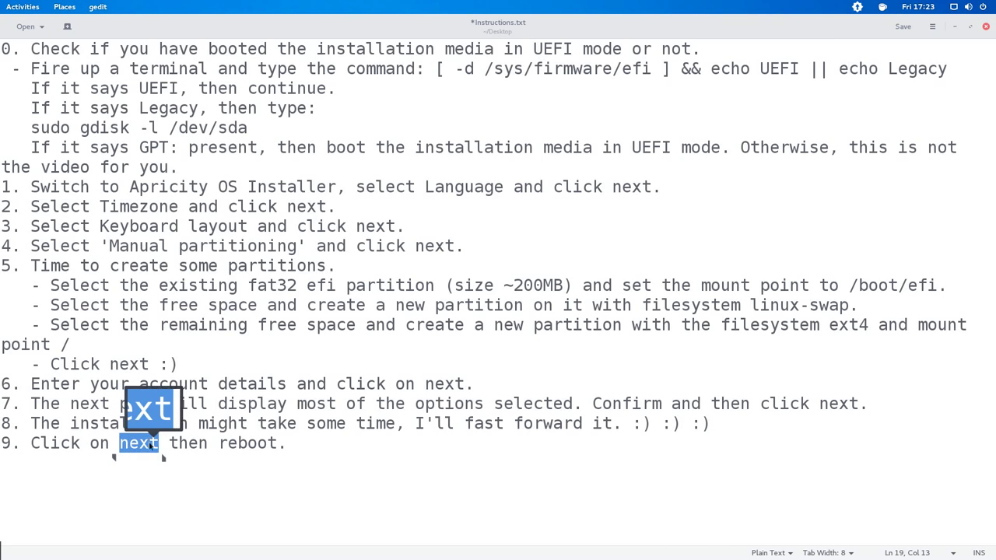
left_click(207, 454)
double_click(248, 454)
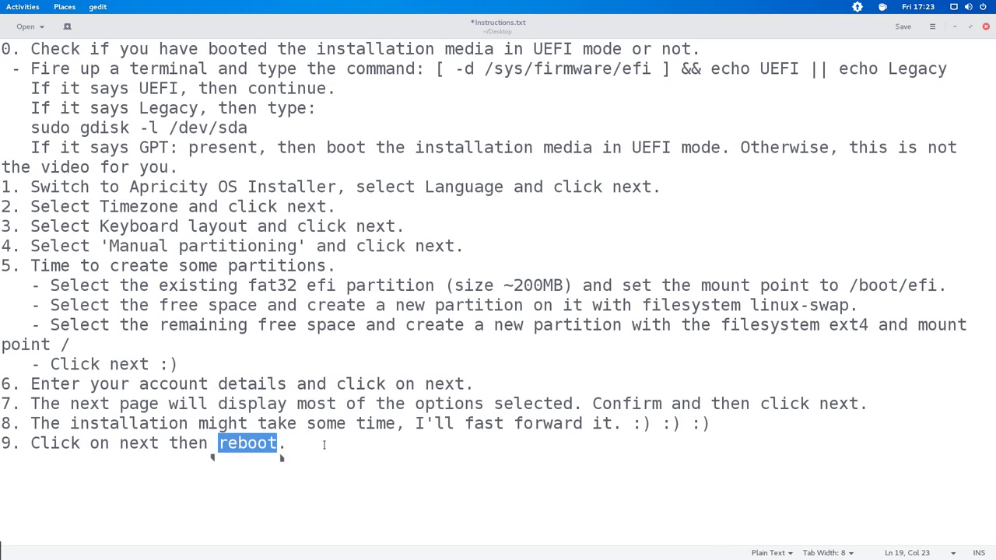
left_click(284, 454)
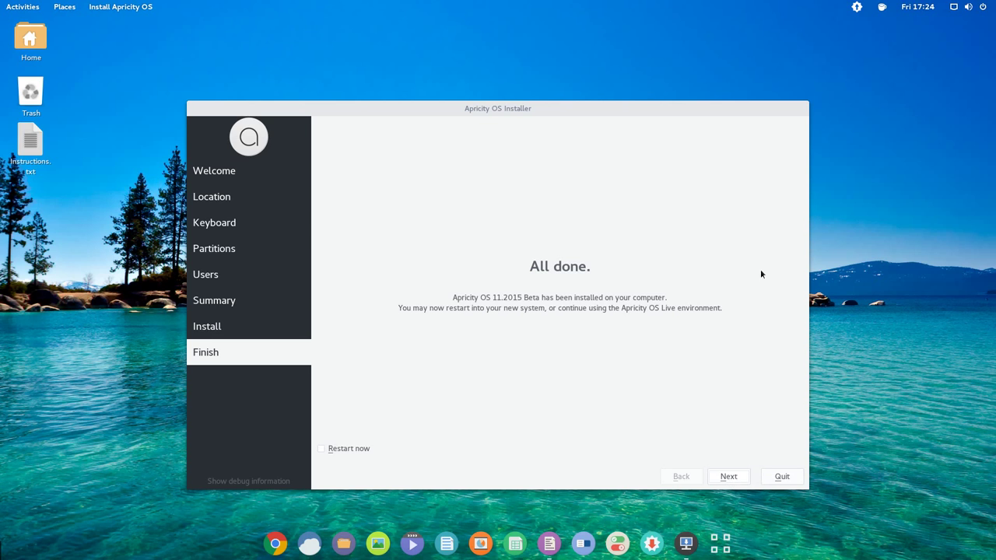
- Close the finished installer and restart the live system from the system menu's power options
key("alt+F4")
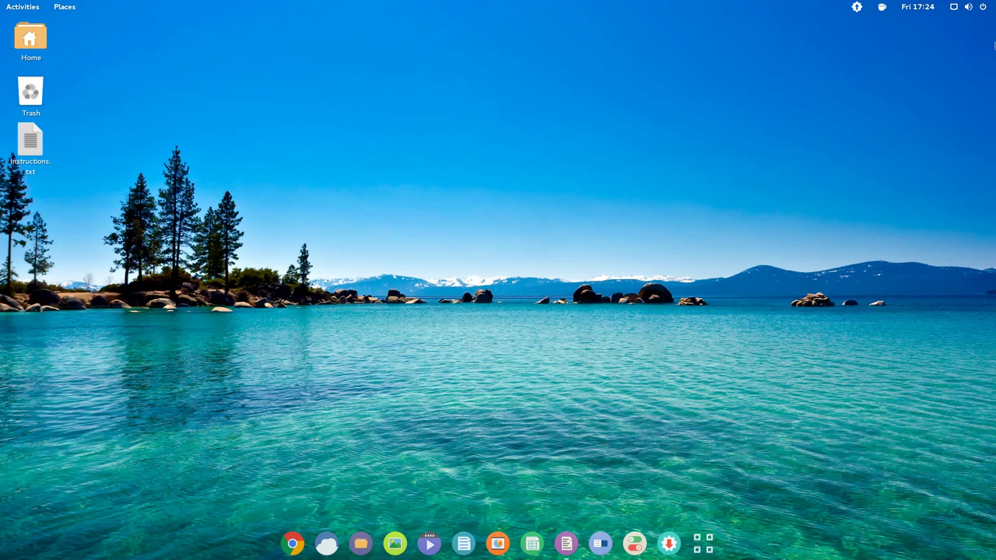
left_click(983, 8)
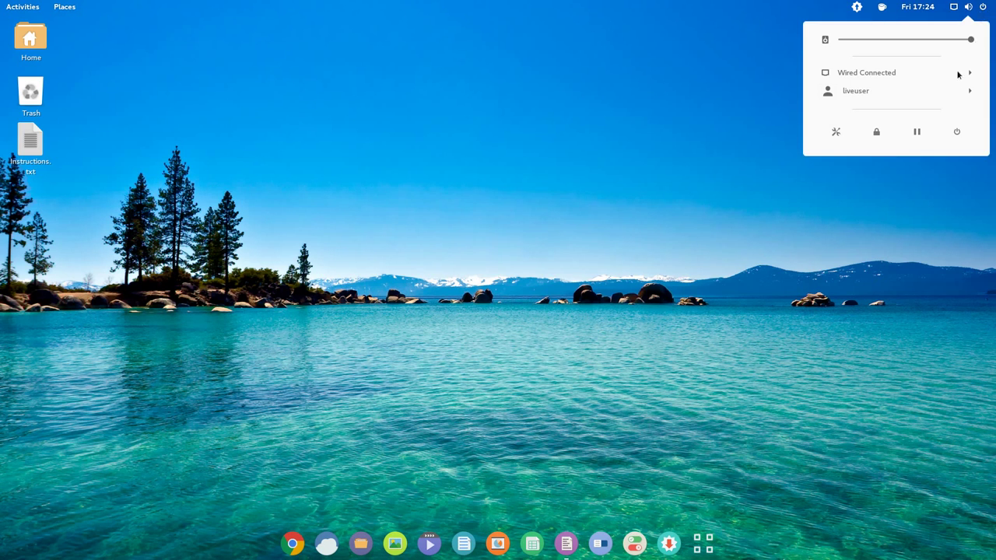
left_click(955, 132)
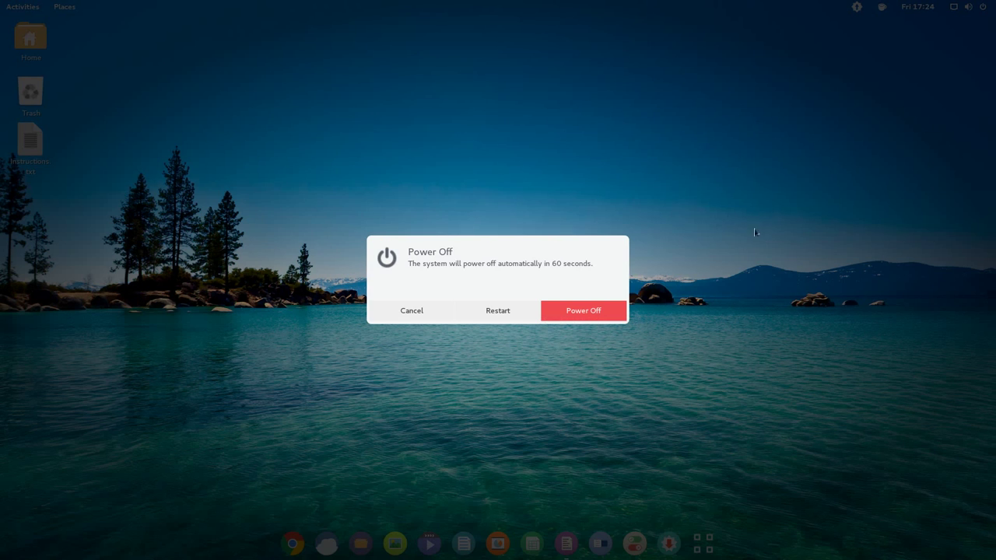
left_click(499, 309)
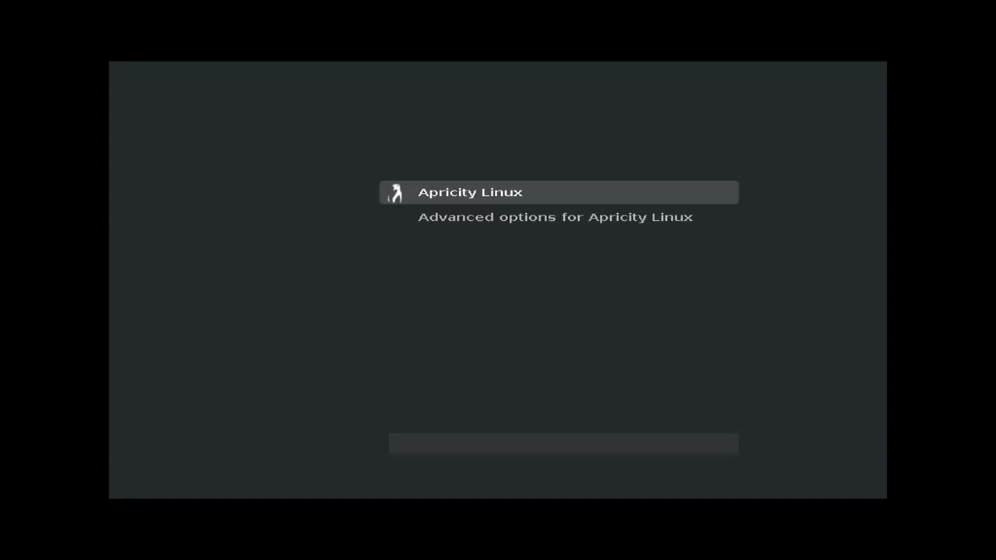
- Stop the GRUB countdown and boot the installed Apricity Linux entry
key("Down")
key("Up")
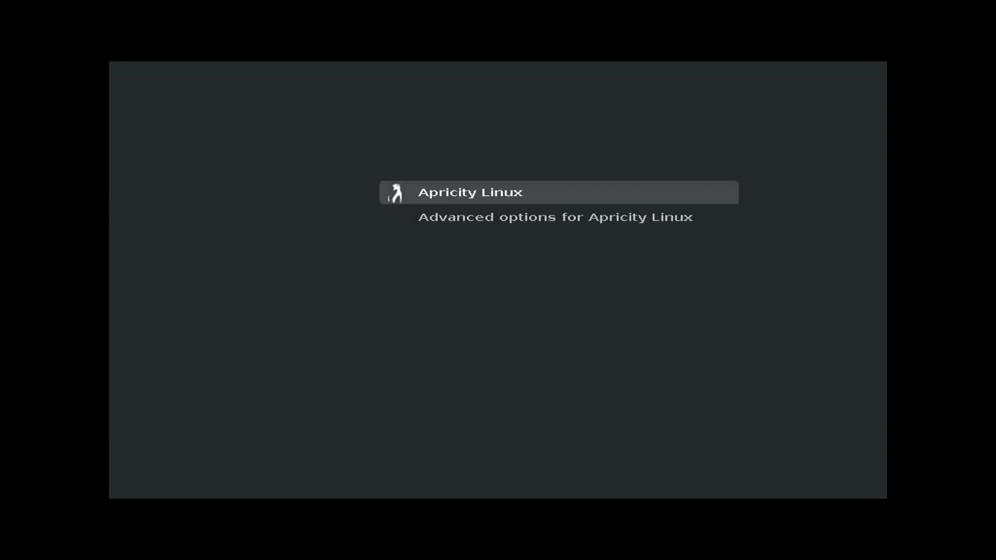
key("Return")
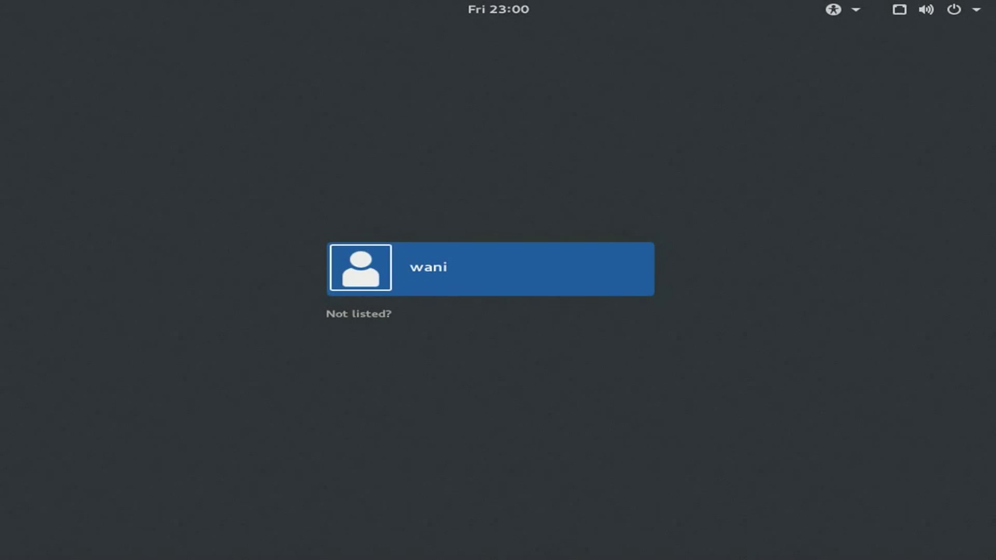
- Sign in at the login screen with the user account's password
key("Return")
type("*******")
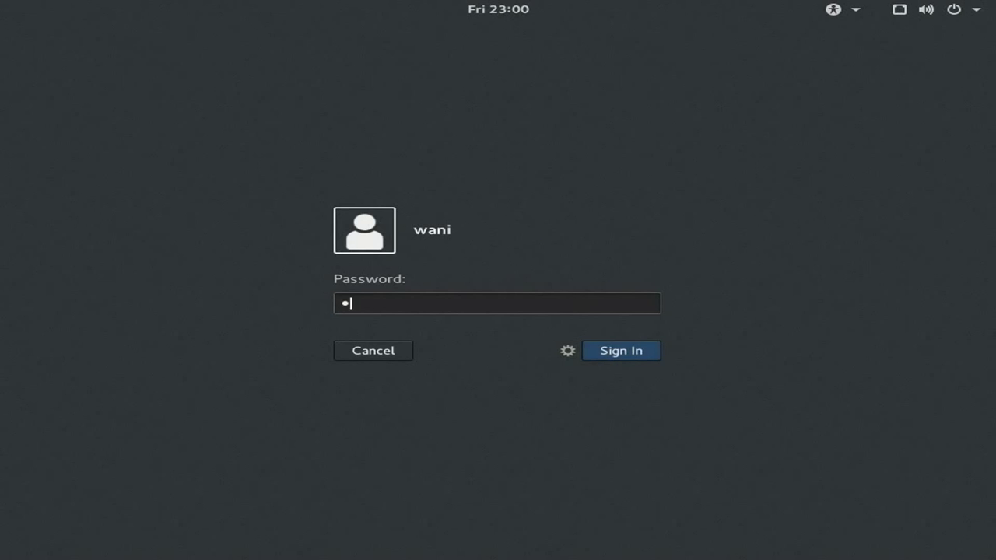
type("*")
key("Return")
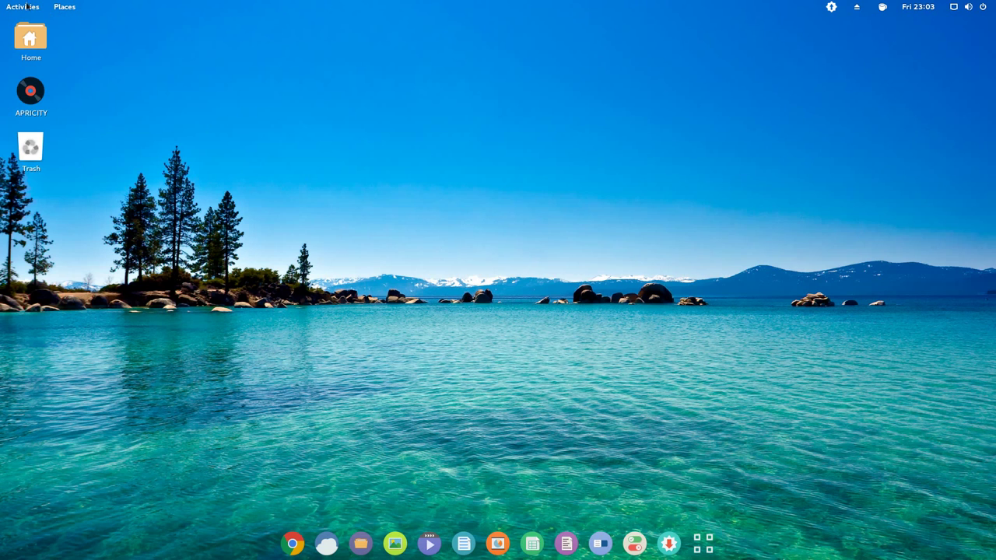
- Open Terminal and echo a note that the GRUB menu had no Windows boot option
key("super")
type("termin")
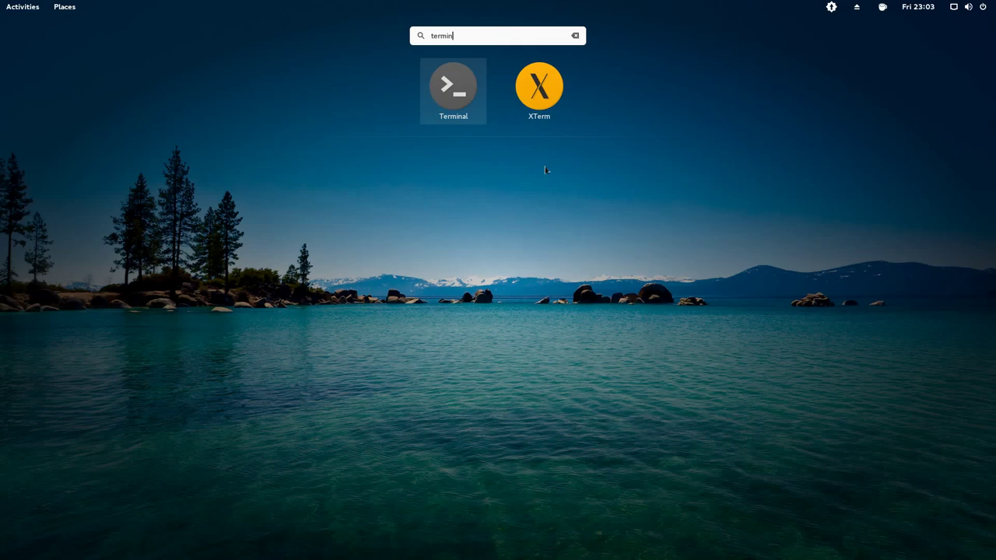
key("Return")
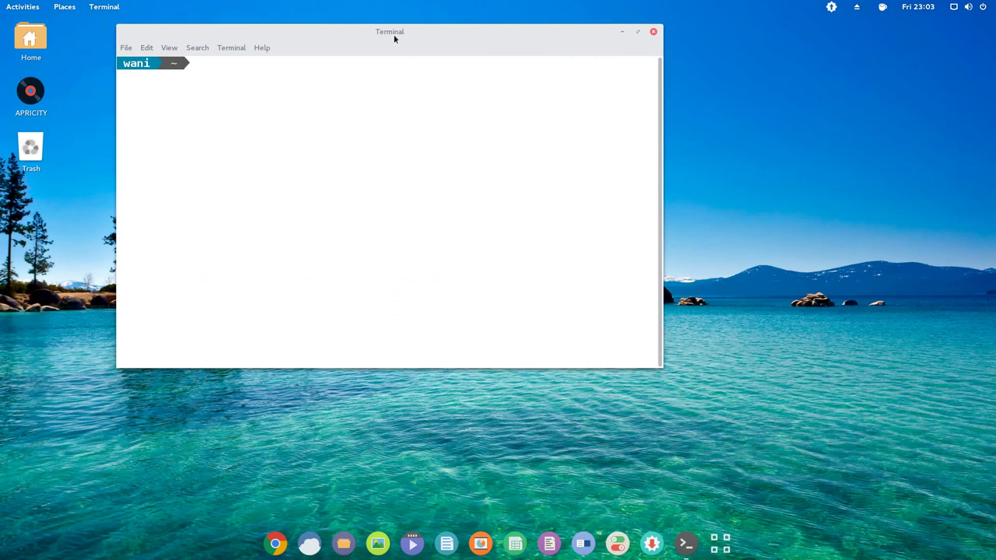
type("As you might have noticed, there was no option to Boot into Windows in the grub menu. Let's fix that :)")
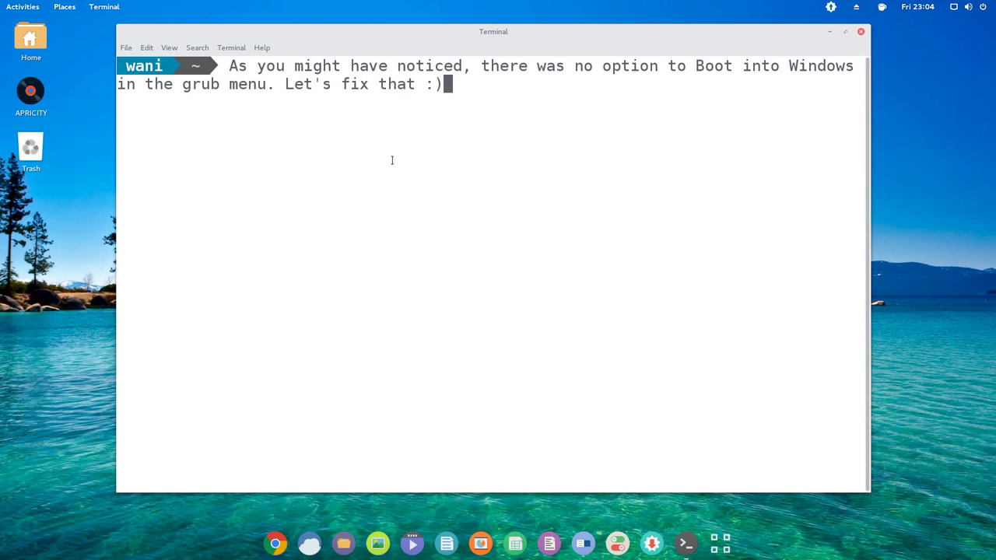
key("Home")
type("echo")
key("Return")
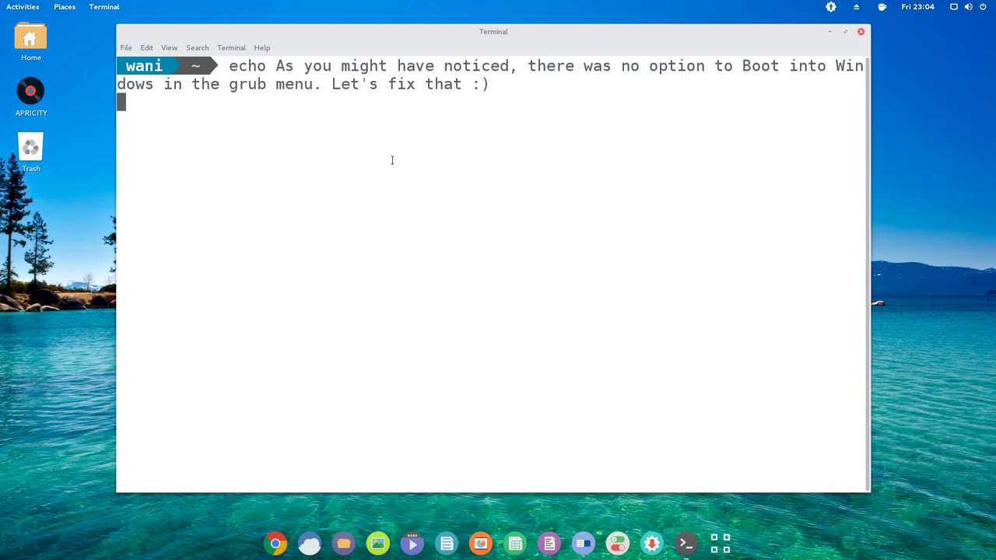
key("ctrl+c")
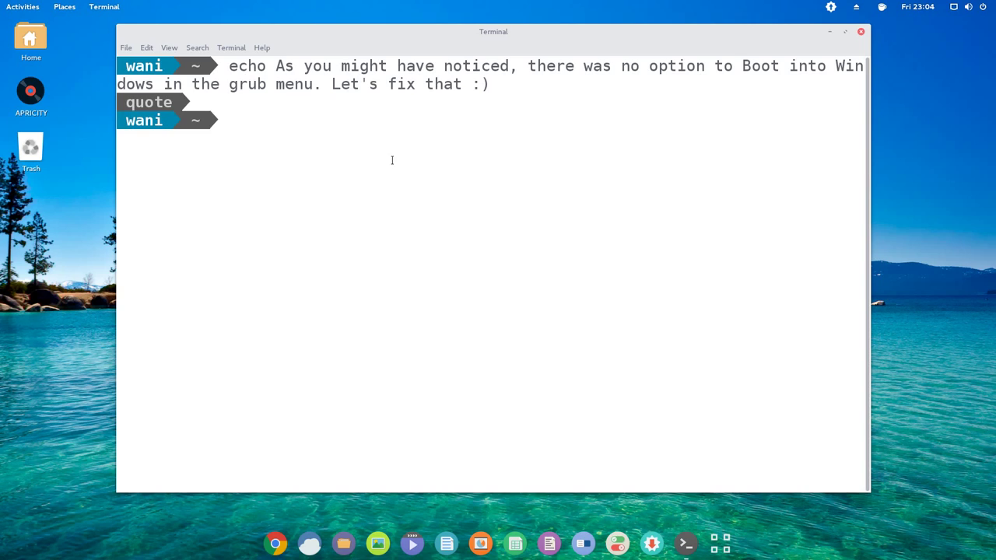
- Regenerate GRUB with sudo grub-mkconfig -o /boot/grub/grub.cfg and check Windows Boot Manager was found
type("sudo grub-mkconfig -o /boot/grub/grub.cfg")
key("Return")
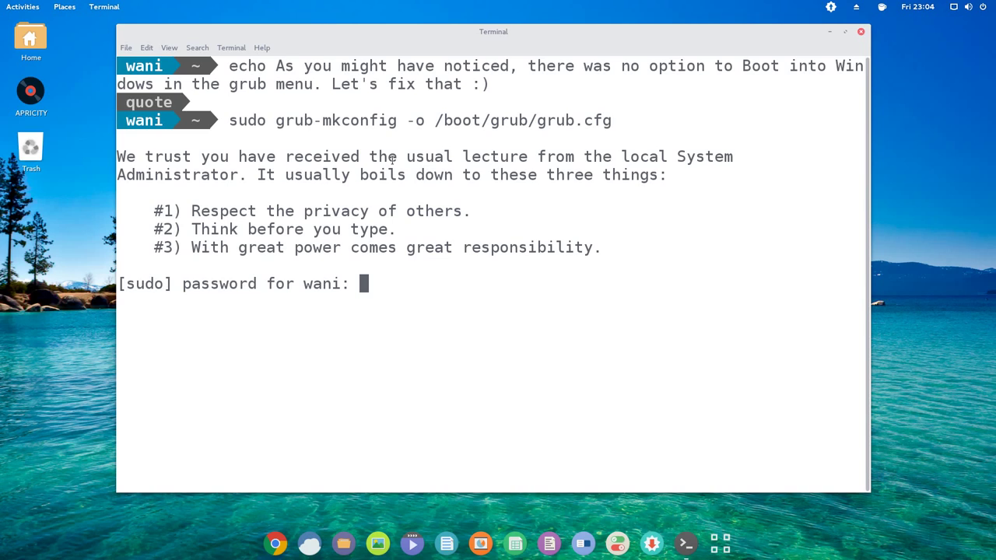
key("Return")
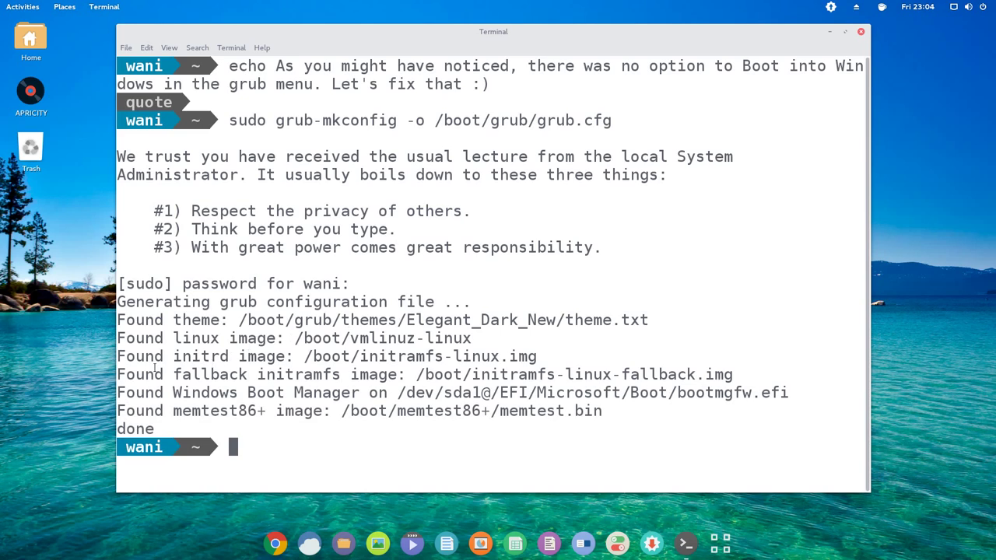
left_click_drag(118, 392, 789, 392)
left_click(782, 331)
- Echo a message about testing the Windows boot, then run sudo reboot
type("echo Lets see ei")
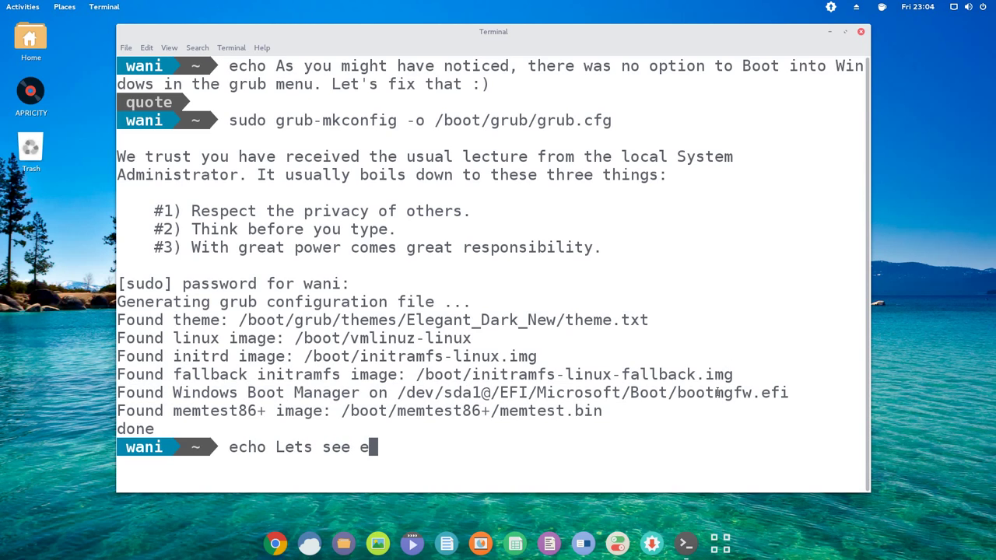
key("BackSpace")
key("BackSpace")
type("if we ar")
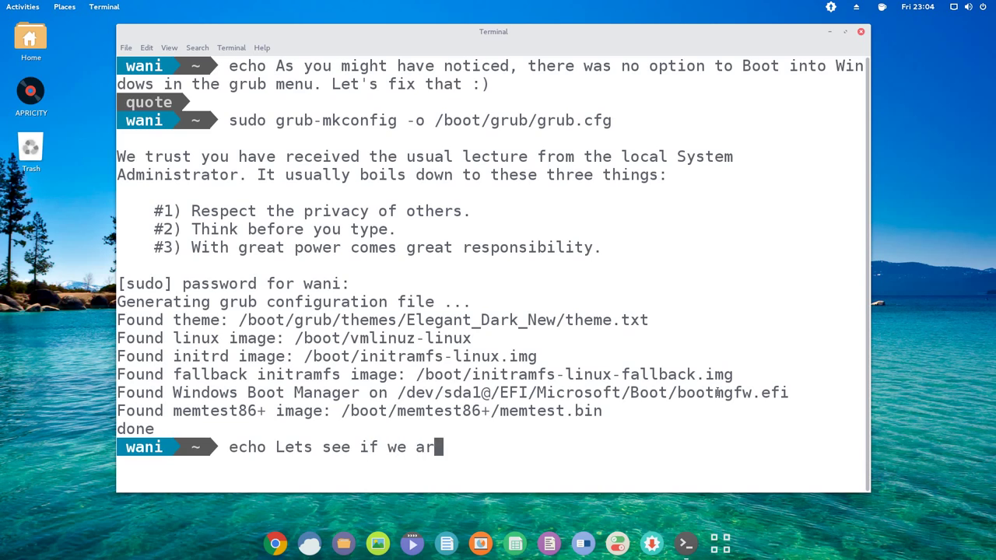
type("e able to boot into")
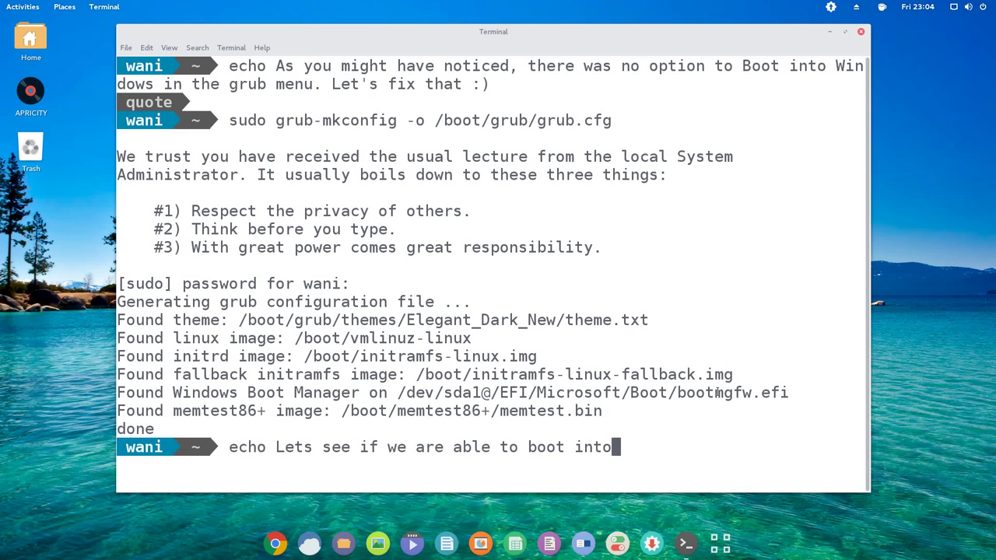
type(" Windows or not.")
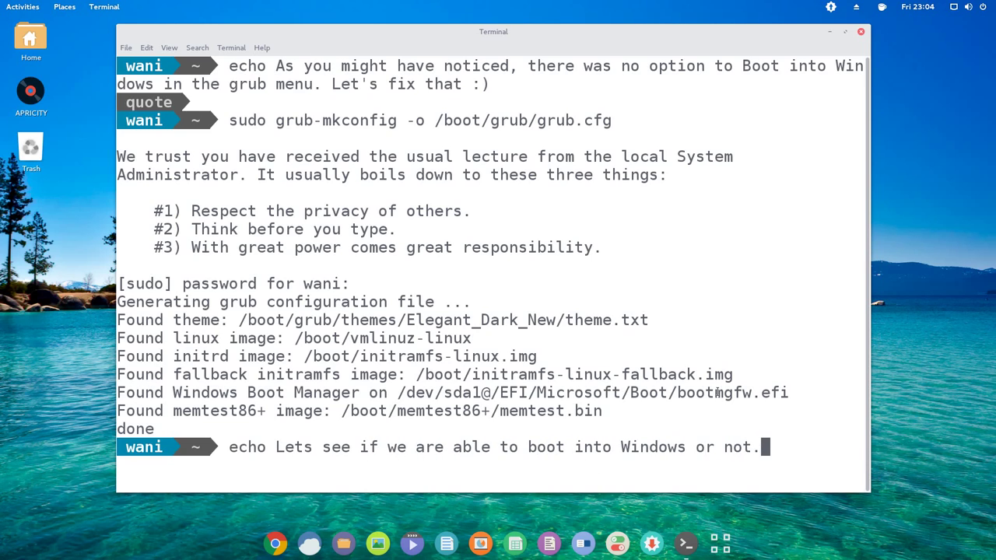
key("Return")
type("sudo reboot")
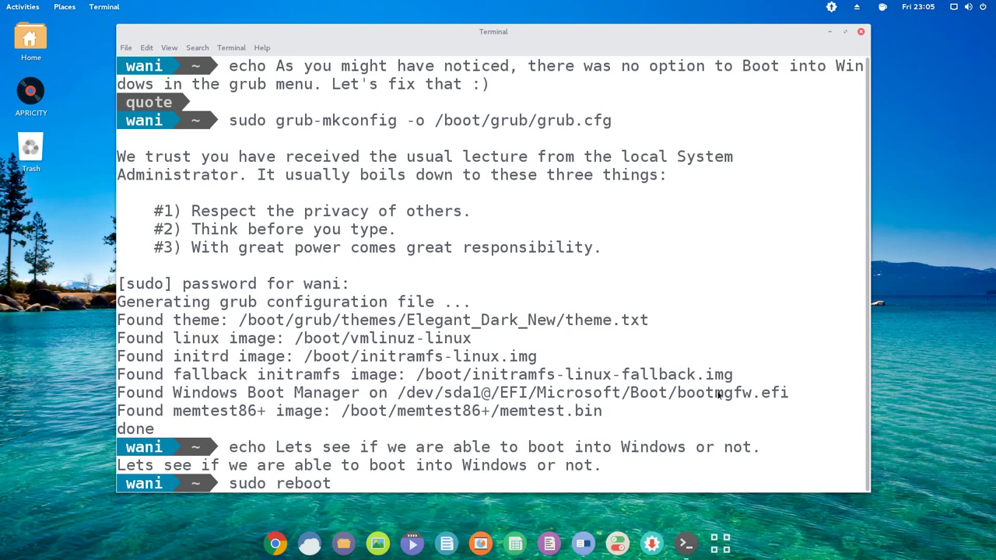
key("Return")
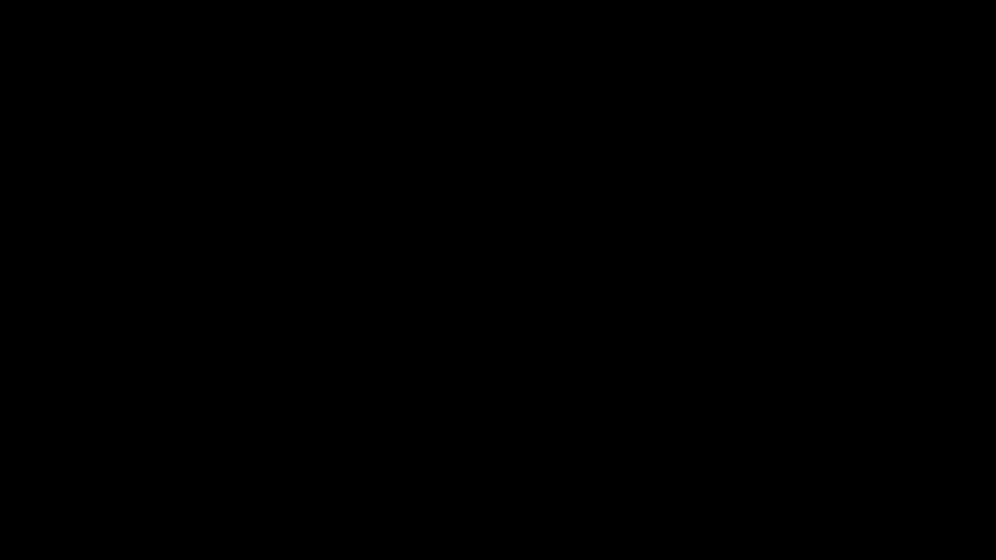
- Boot Windows Boot Manager from the GRUB menu and submit the Windows sign-in
key("Up")
key("Up")
key("Up")
key("Up")
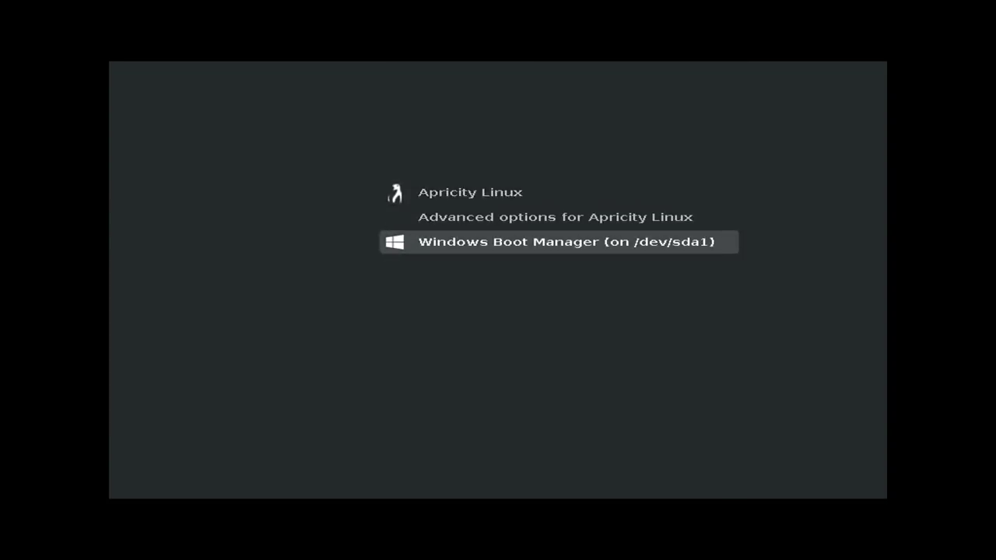
key("Return")
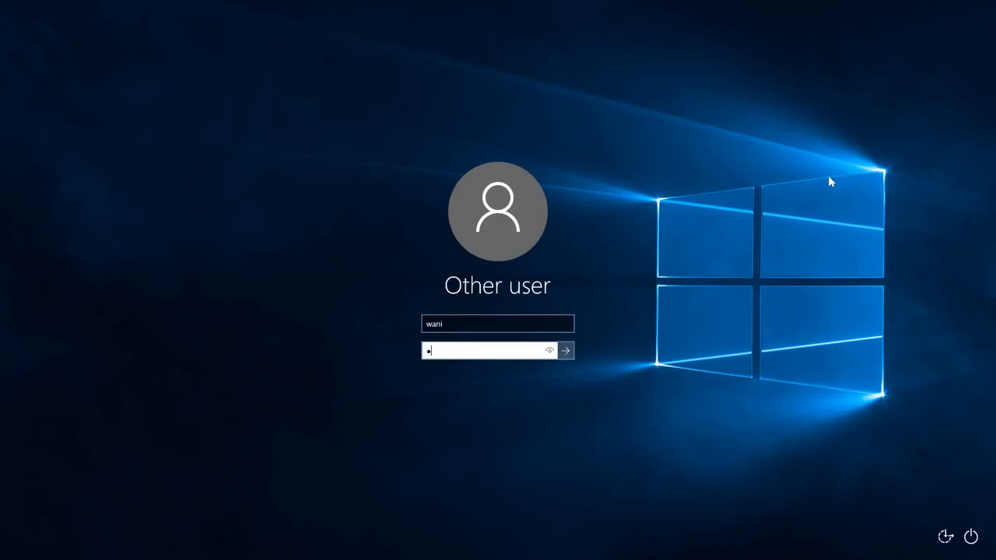
key("Return")
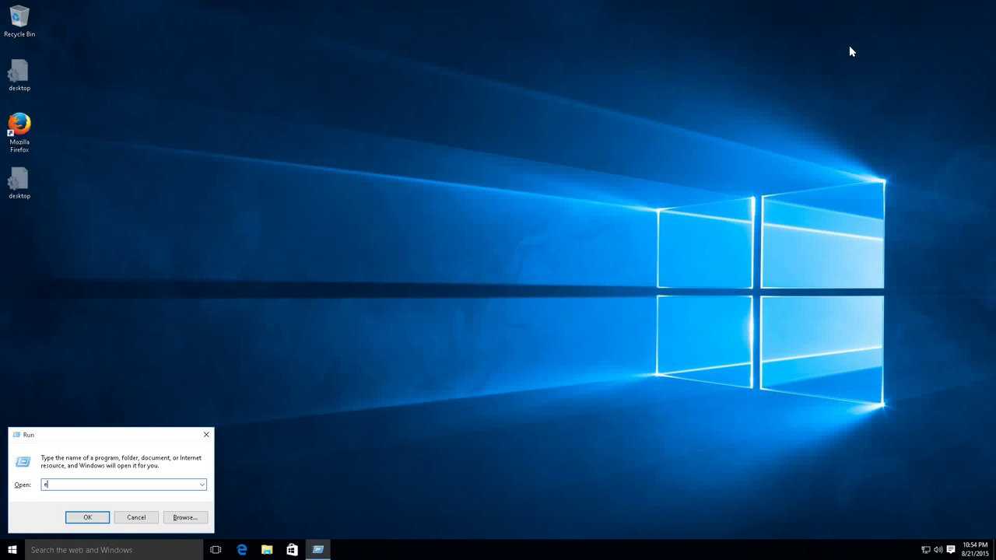
- Launch a new Notepad document from the Run box and type 'Yay! Dual boot is successfull'
type("cmd")
key("Return")
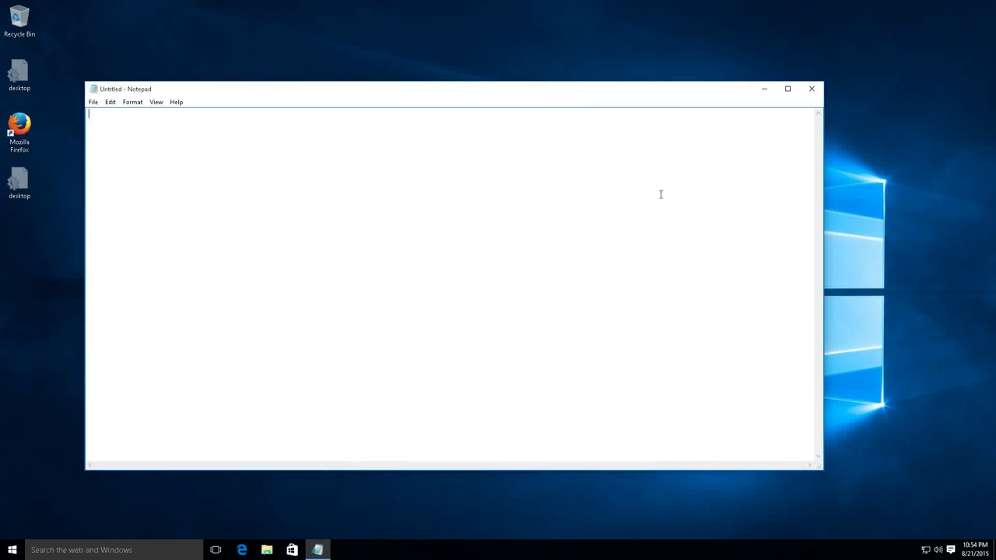
type("Yay! Dual boot is succ")
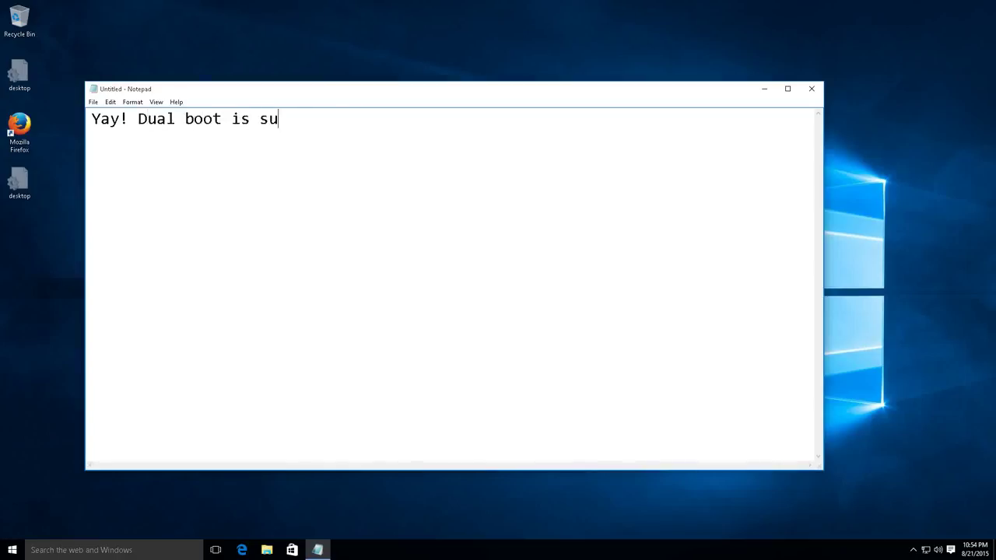